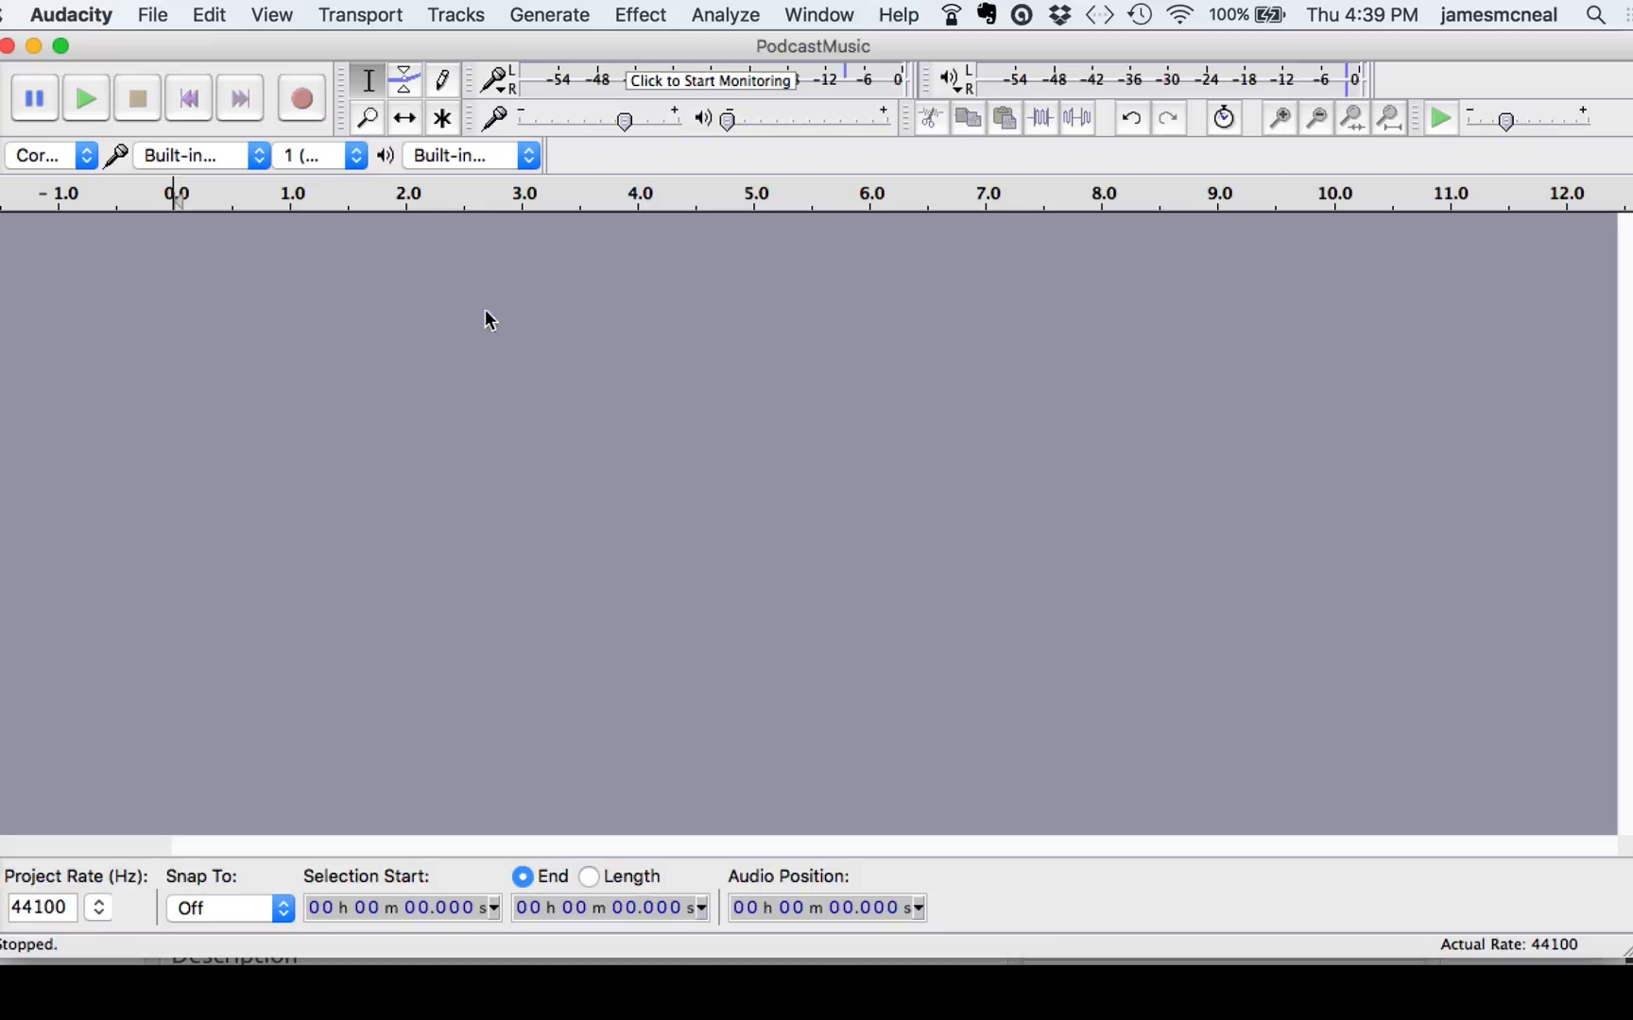
# Raise the recording volume slightly and use Built-in Microphone, Built-in Output and 1 (Mono) Recording Channel as the audio devices
pyautogui.moveTo(720, 129); pyautogui.dragTo(642, 126)
pyautogui.click(252, 158)
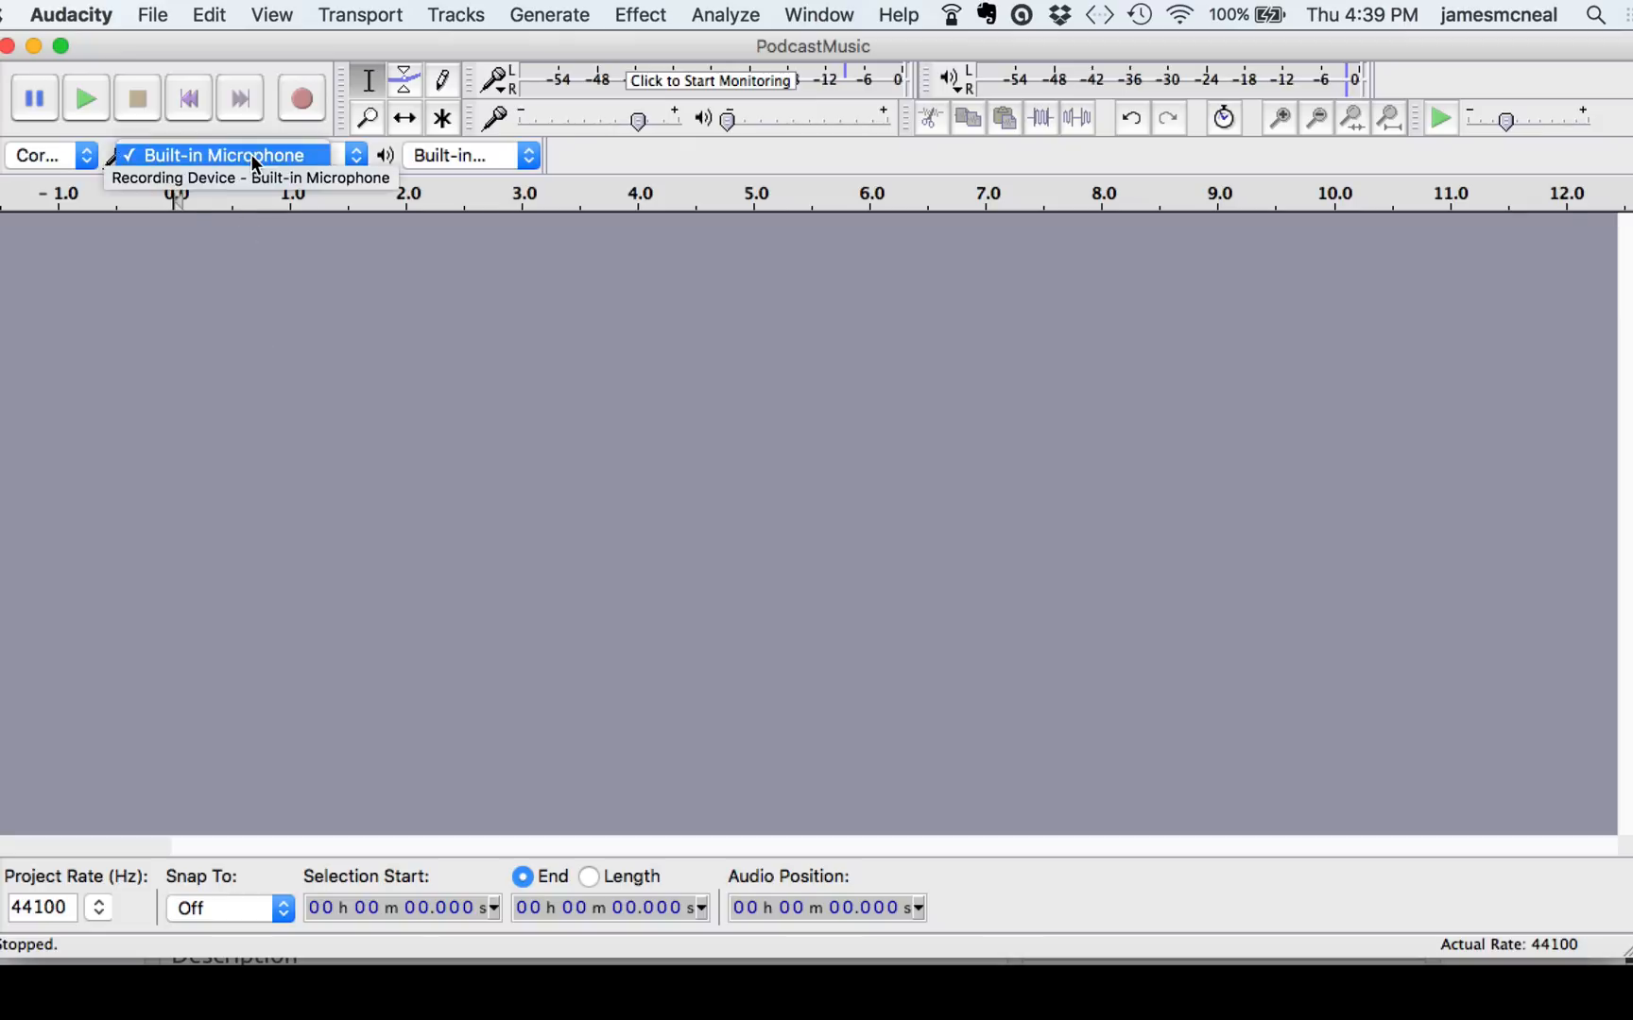
pyautogui.click(251, 154)
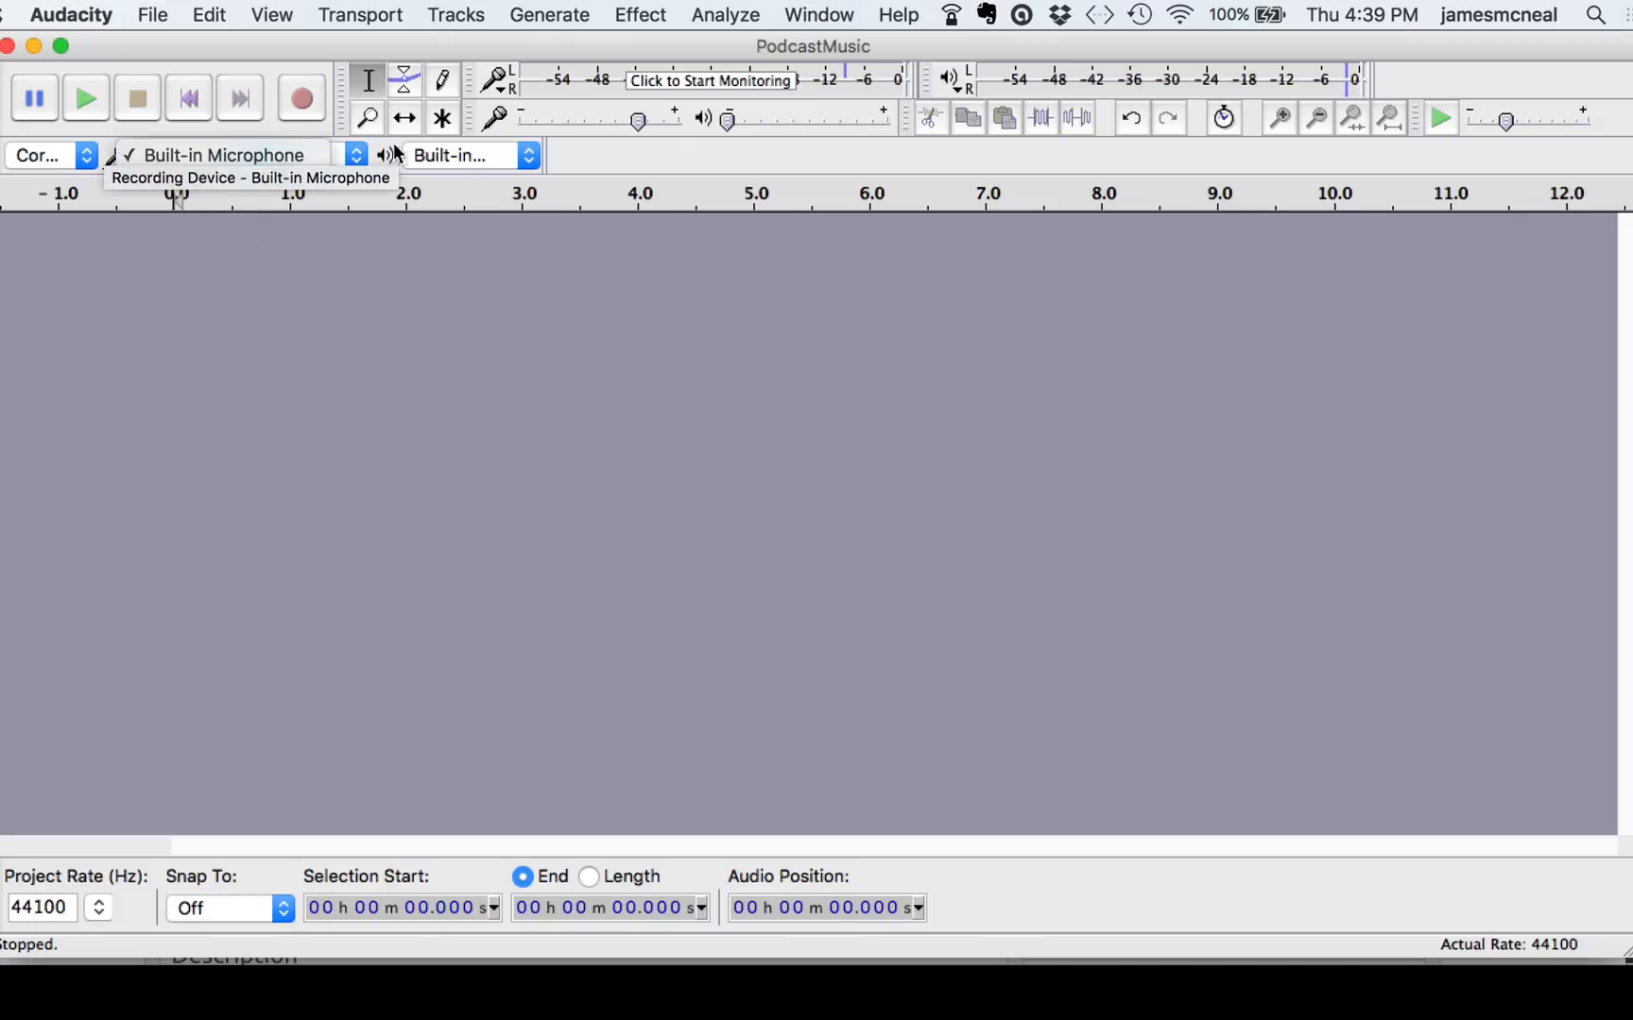
pyautogui.click(518, 158)
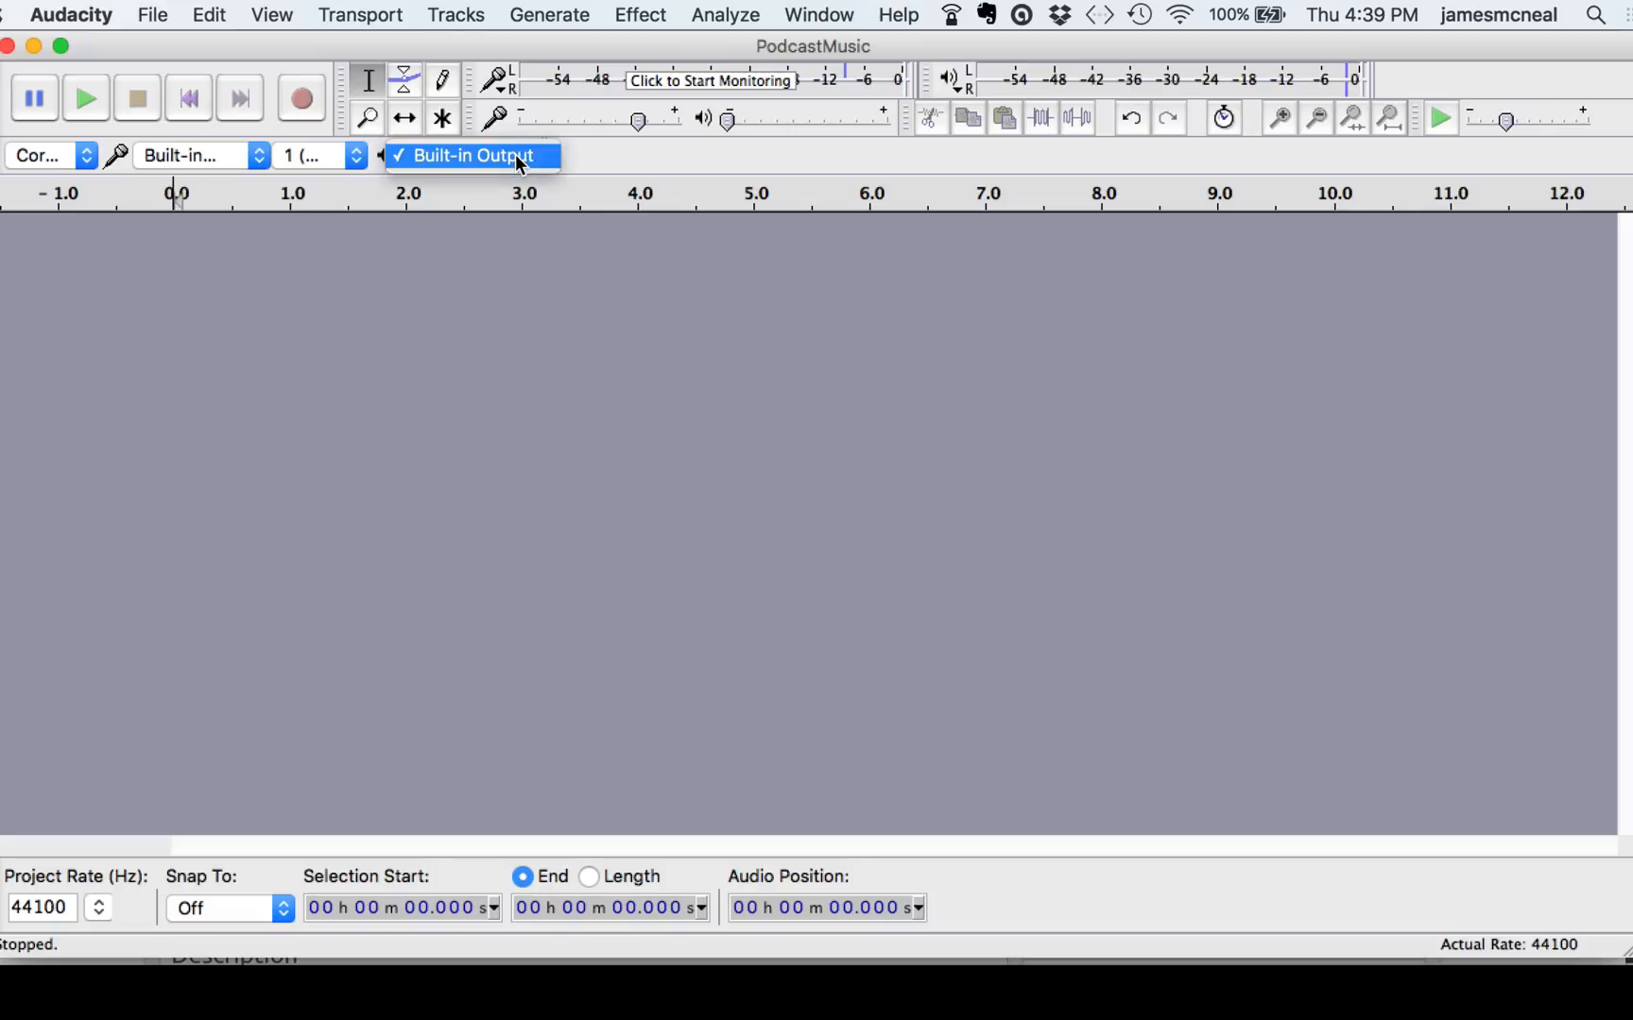
pyautogui.click(465, 269)
pyautogui.click(356, 158)
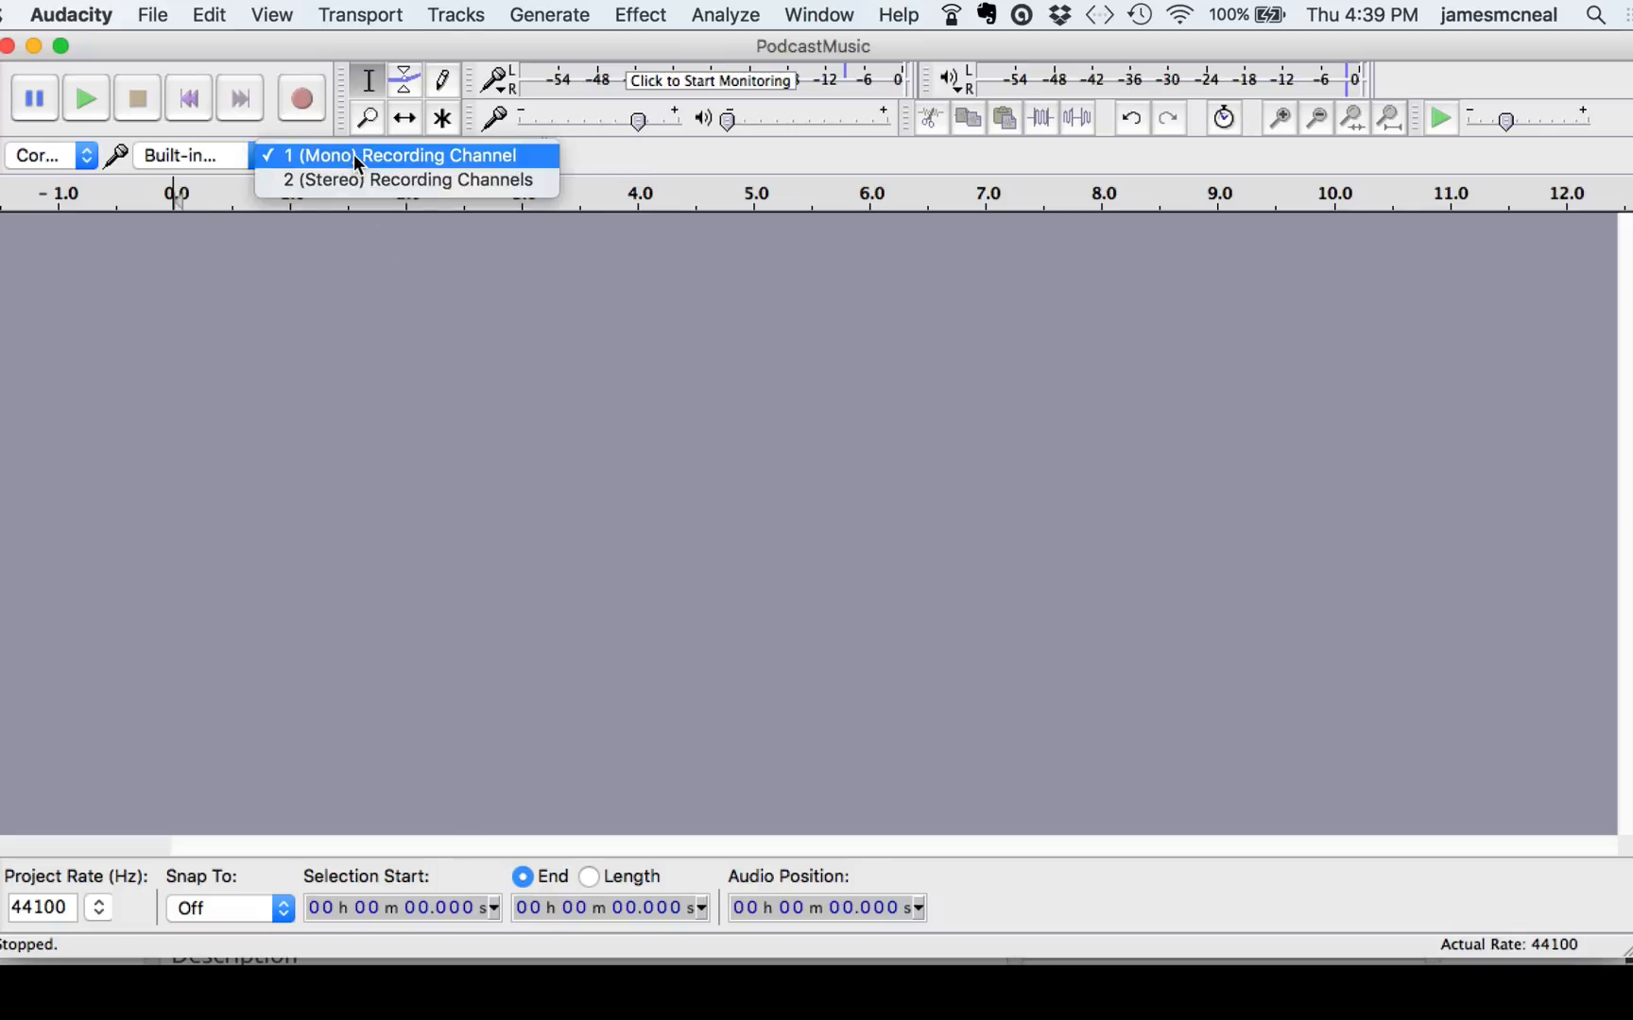
pyautogui.click(440, 159)
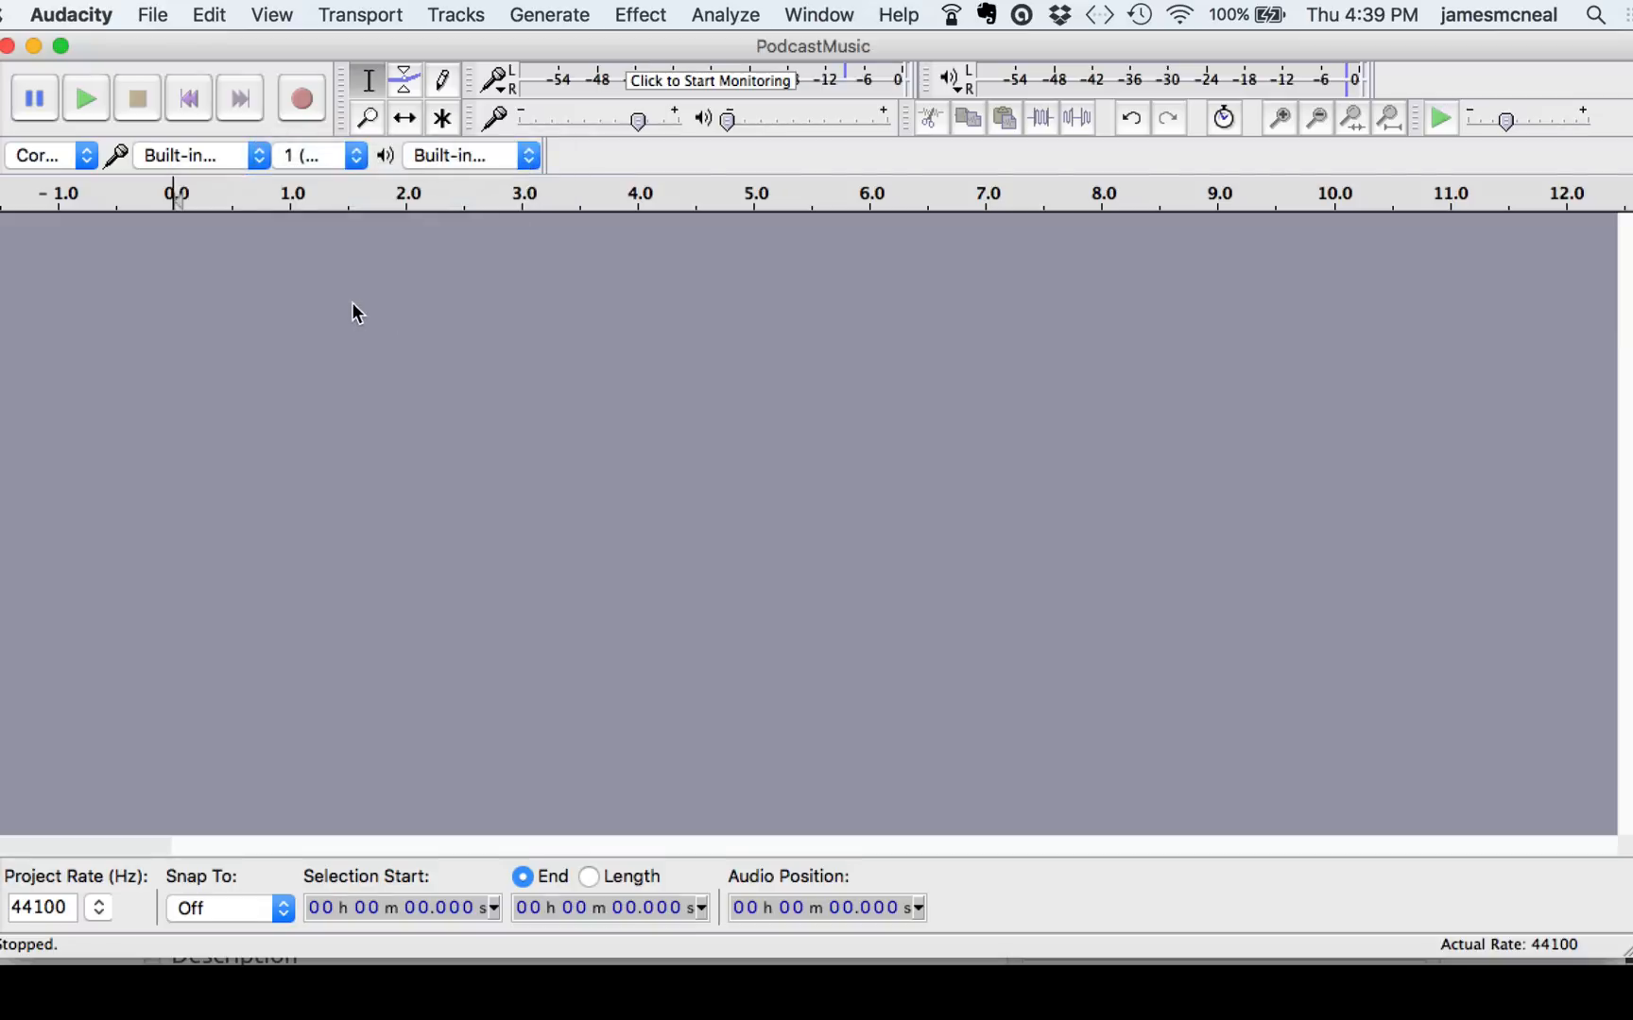
# Record a voice clip about 11 seconds long and play it back with the playback volume raised slightly
pyautogui.click(303, 98)
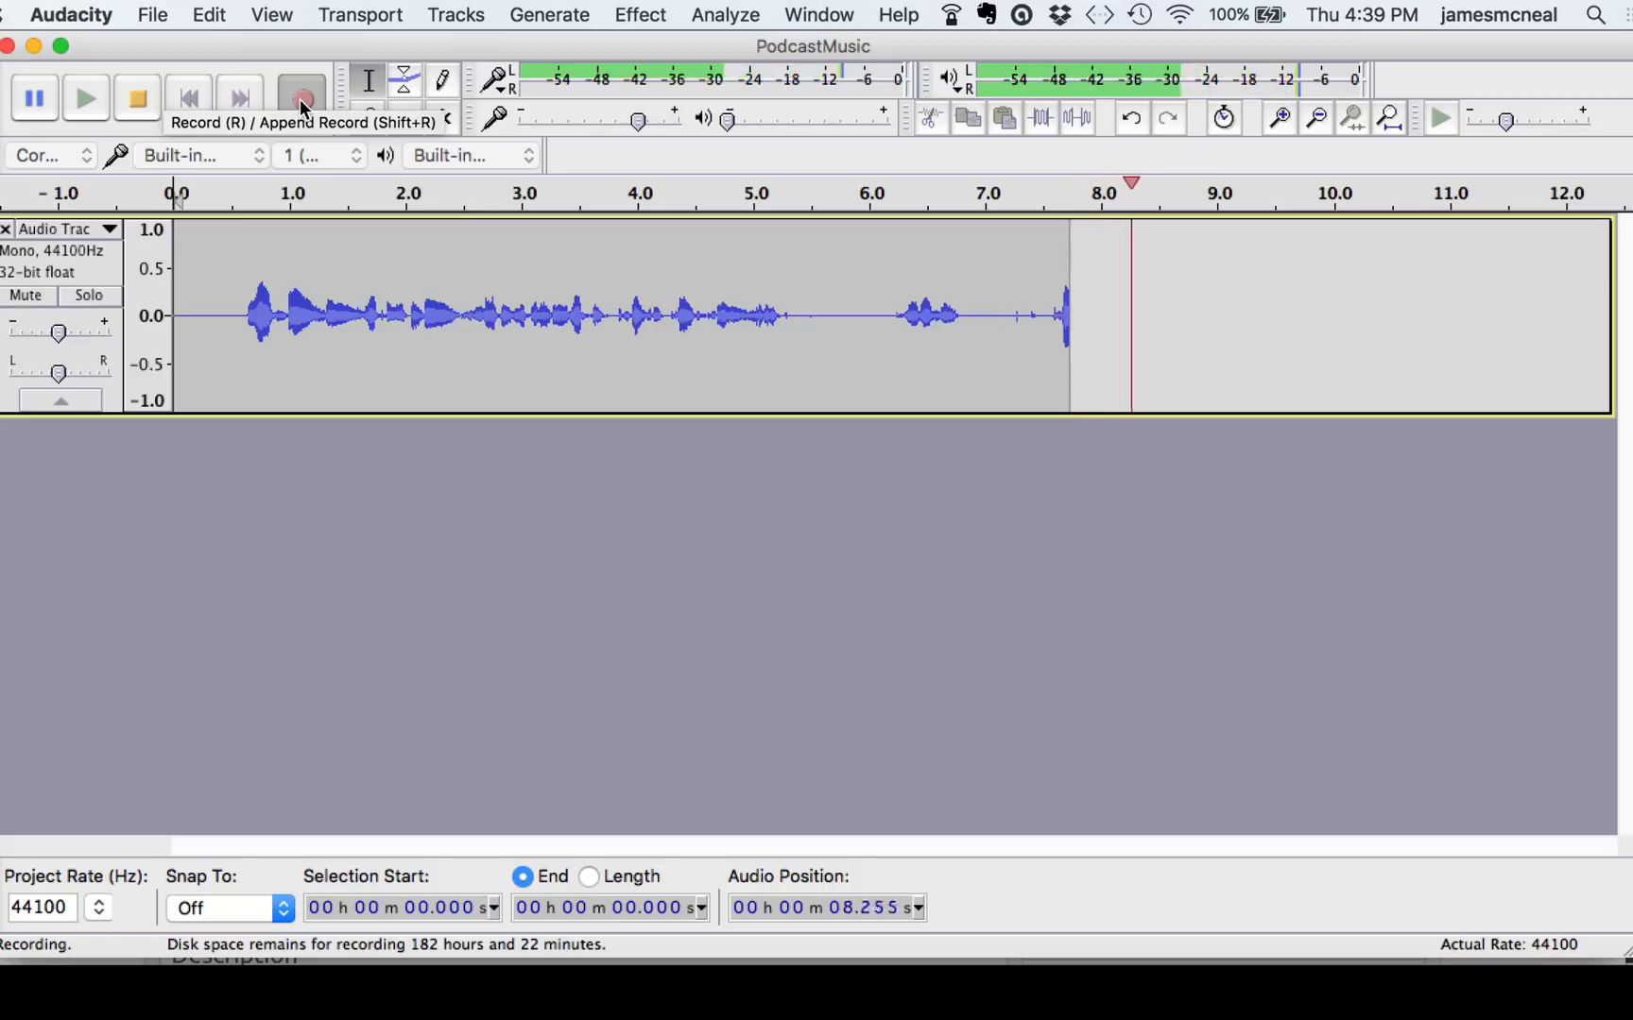
pyautogui.click(141, 99)
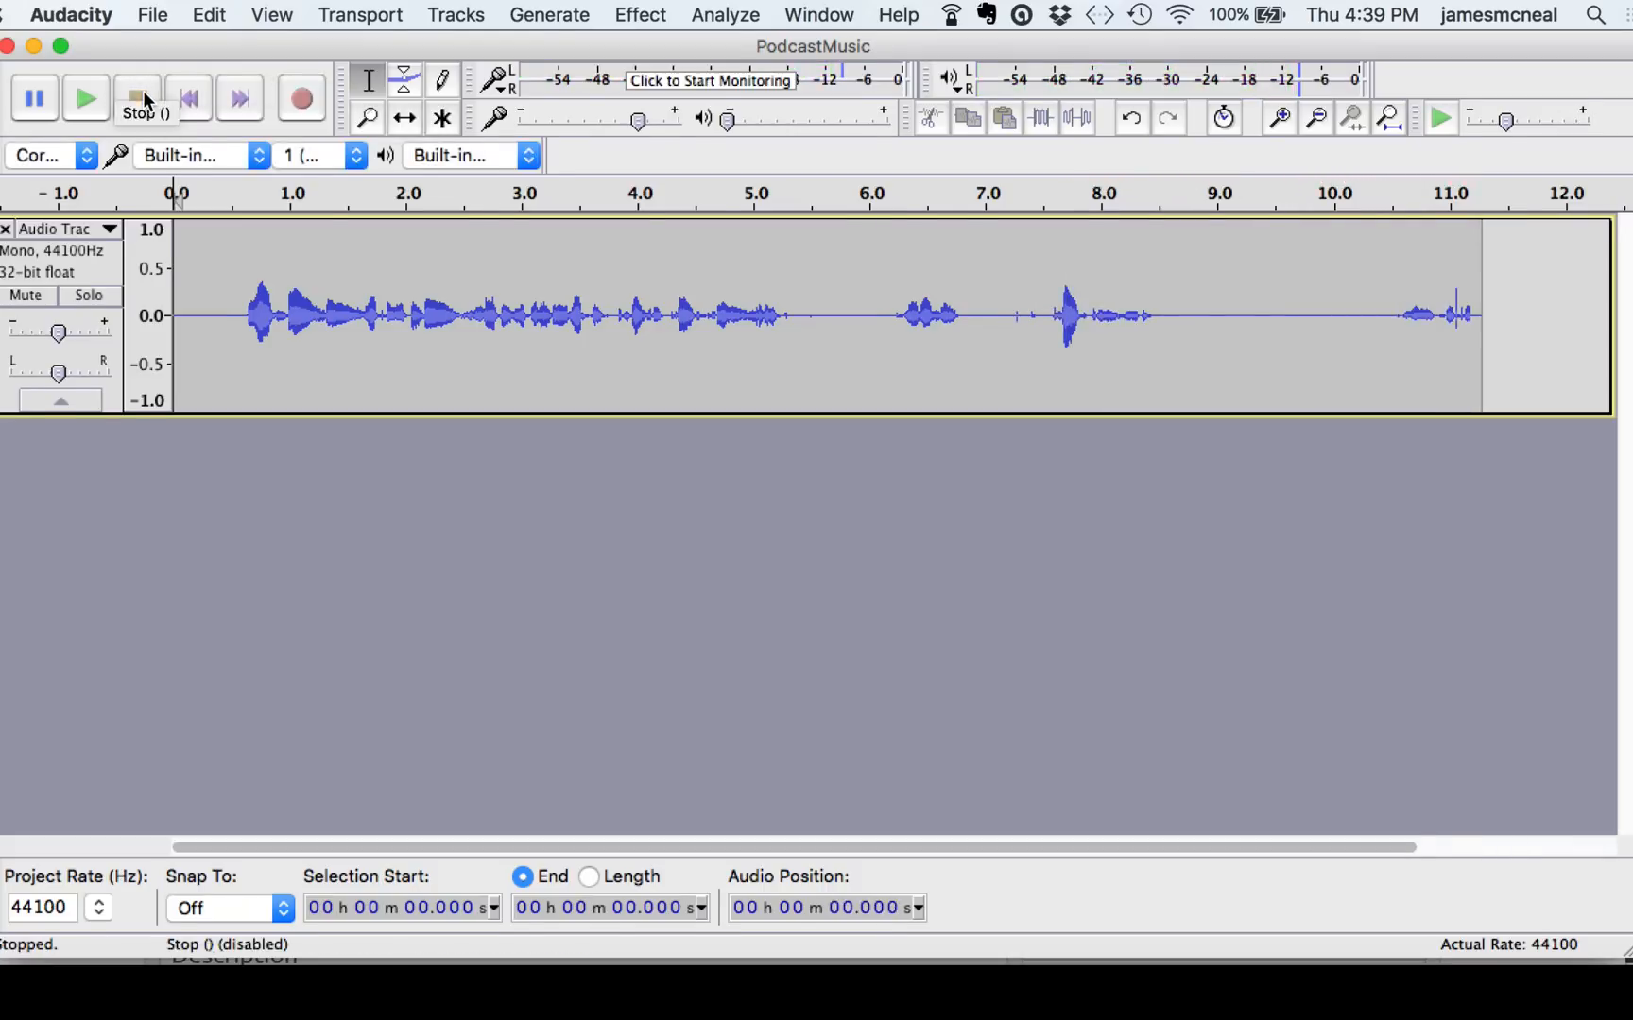
pyautogui.click(85, 99)
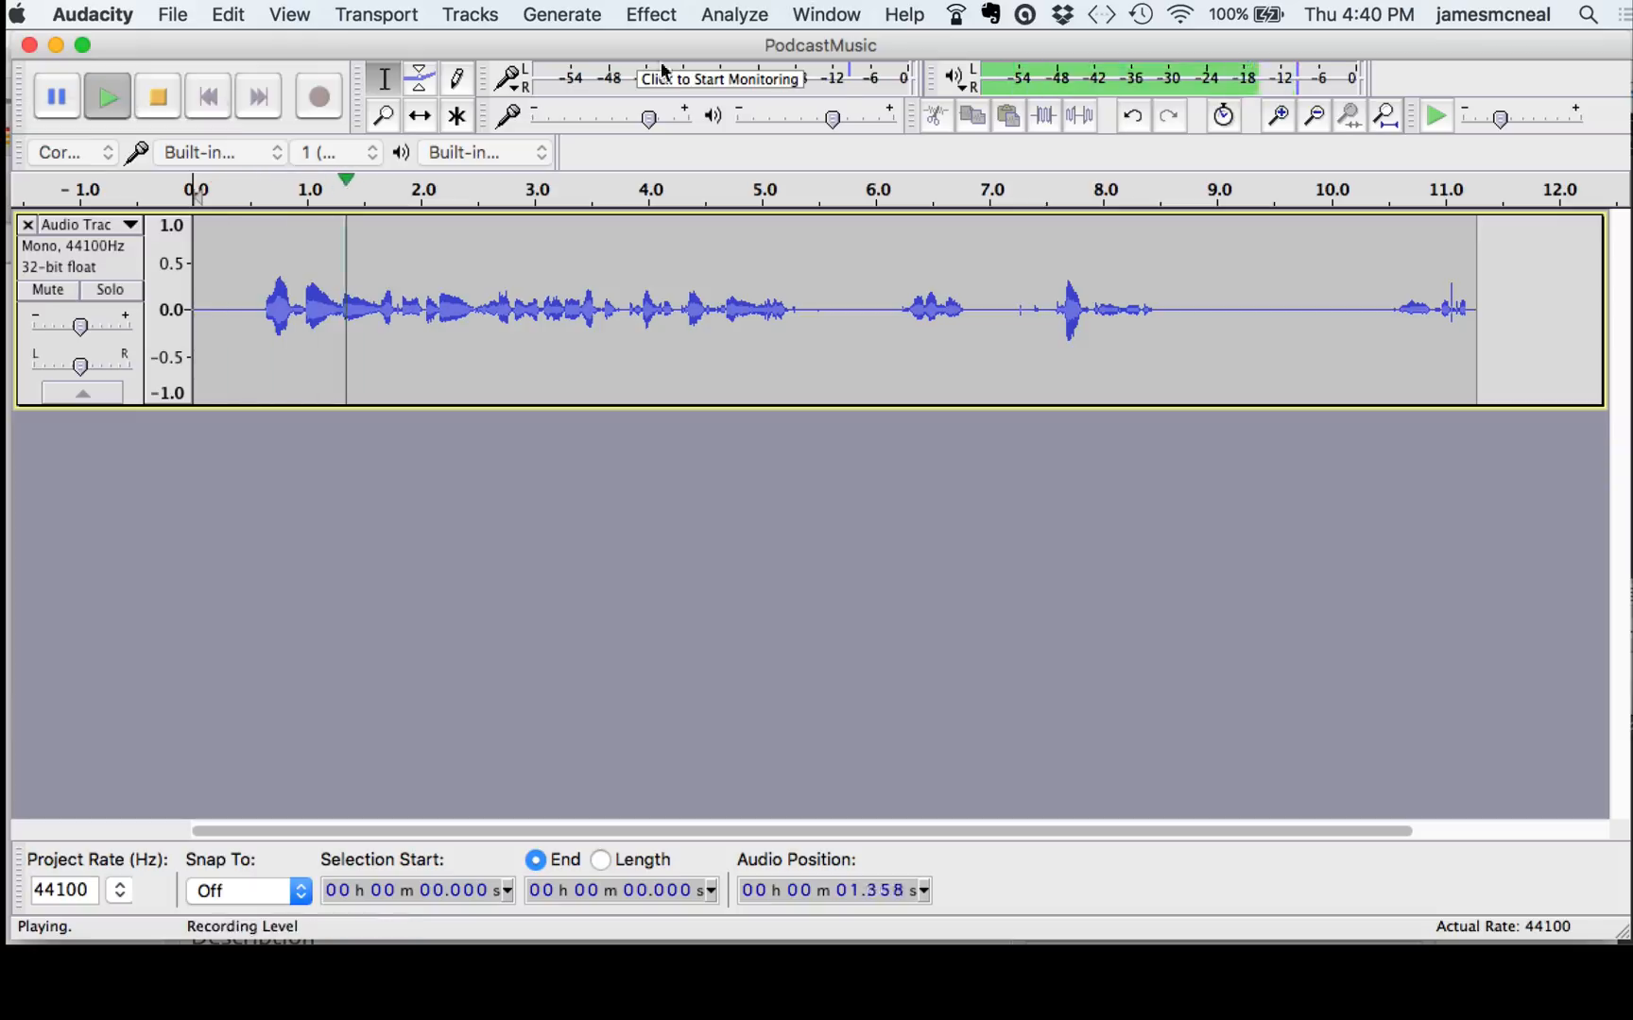
pyautogui.moveTo(832, 126); pyautogui.dragTo(859, 126)
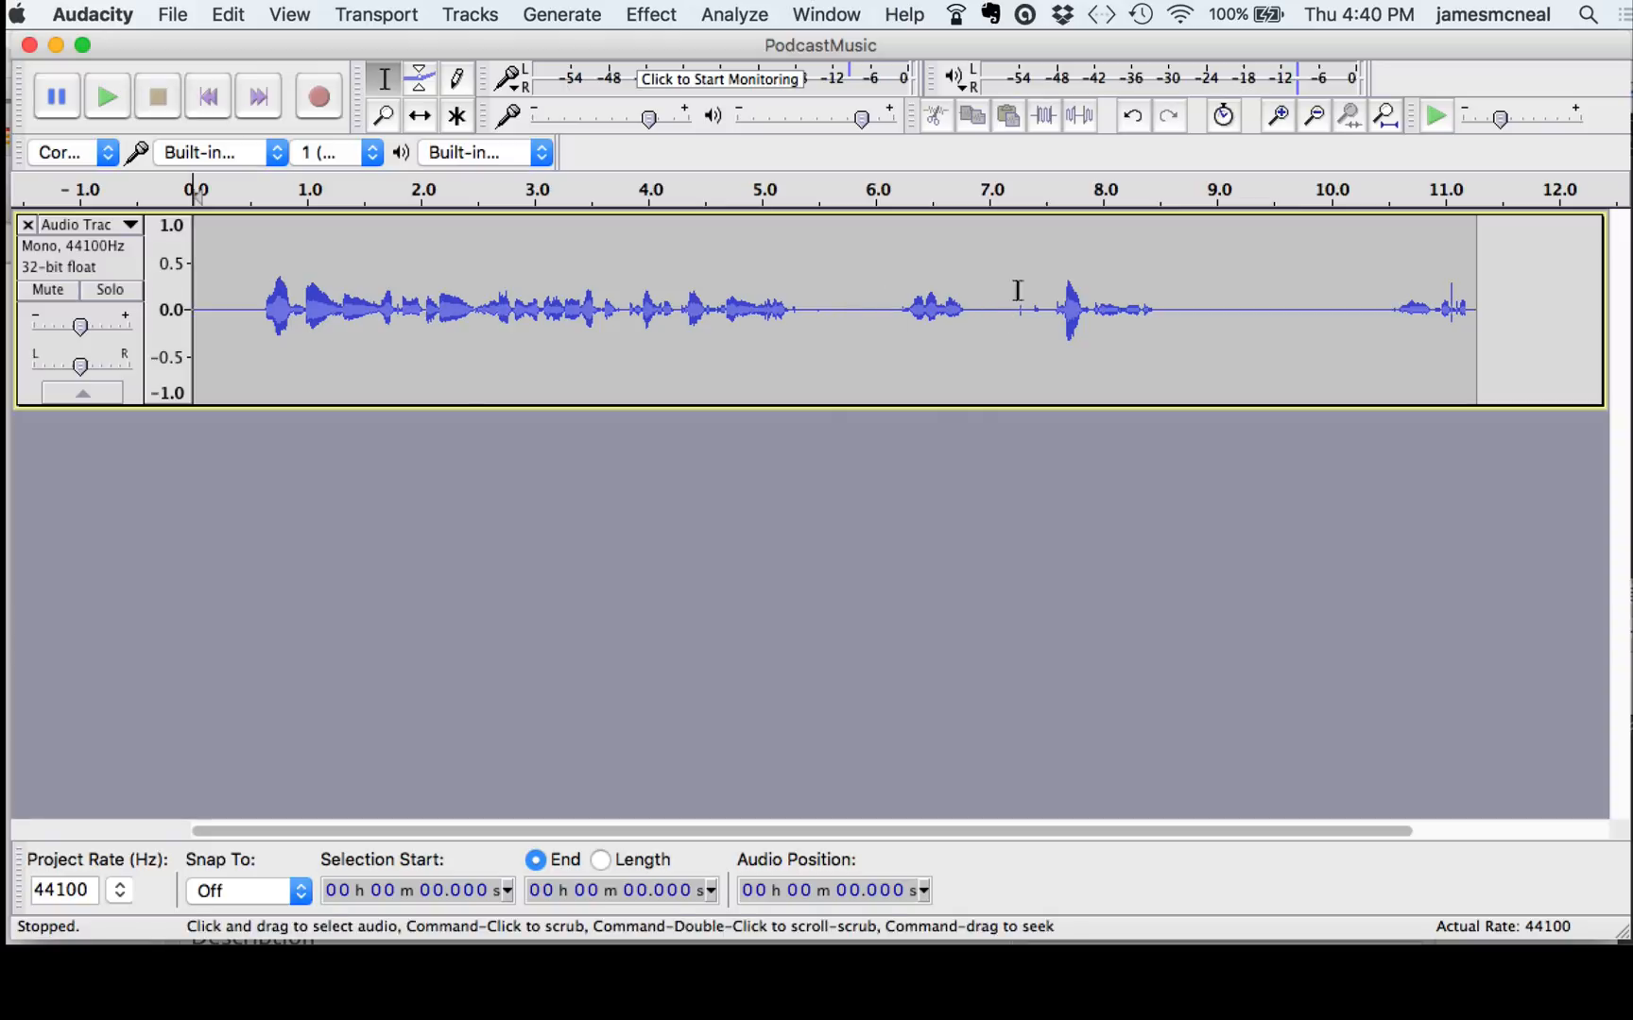
# Listen to the recording from about 5.8 seconds and delete the section between about 5.5 and 7.0 seconds
pyautogui.click(859, 193)
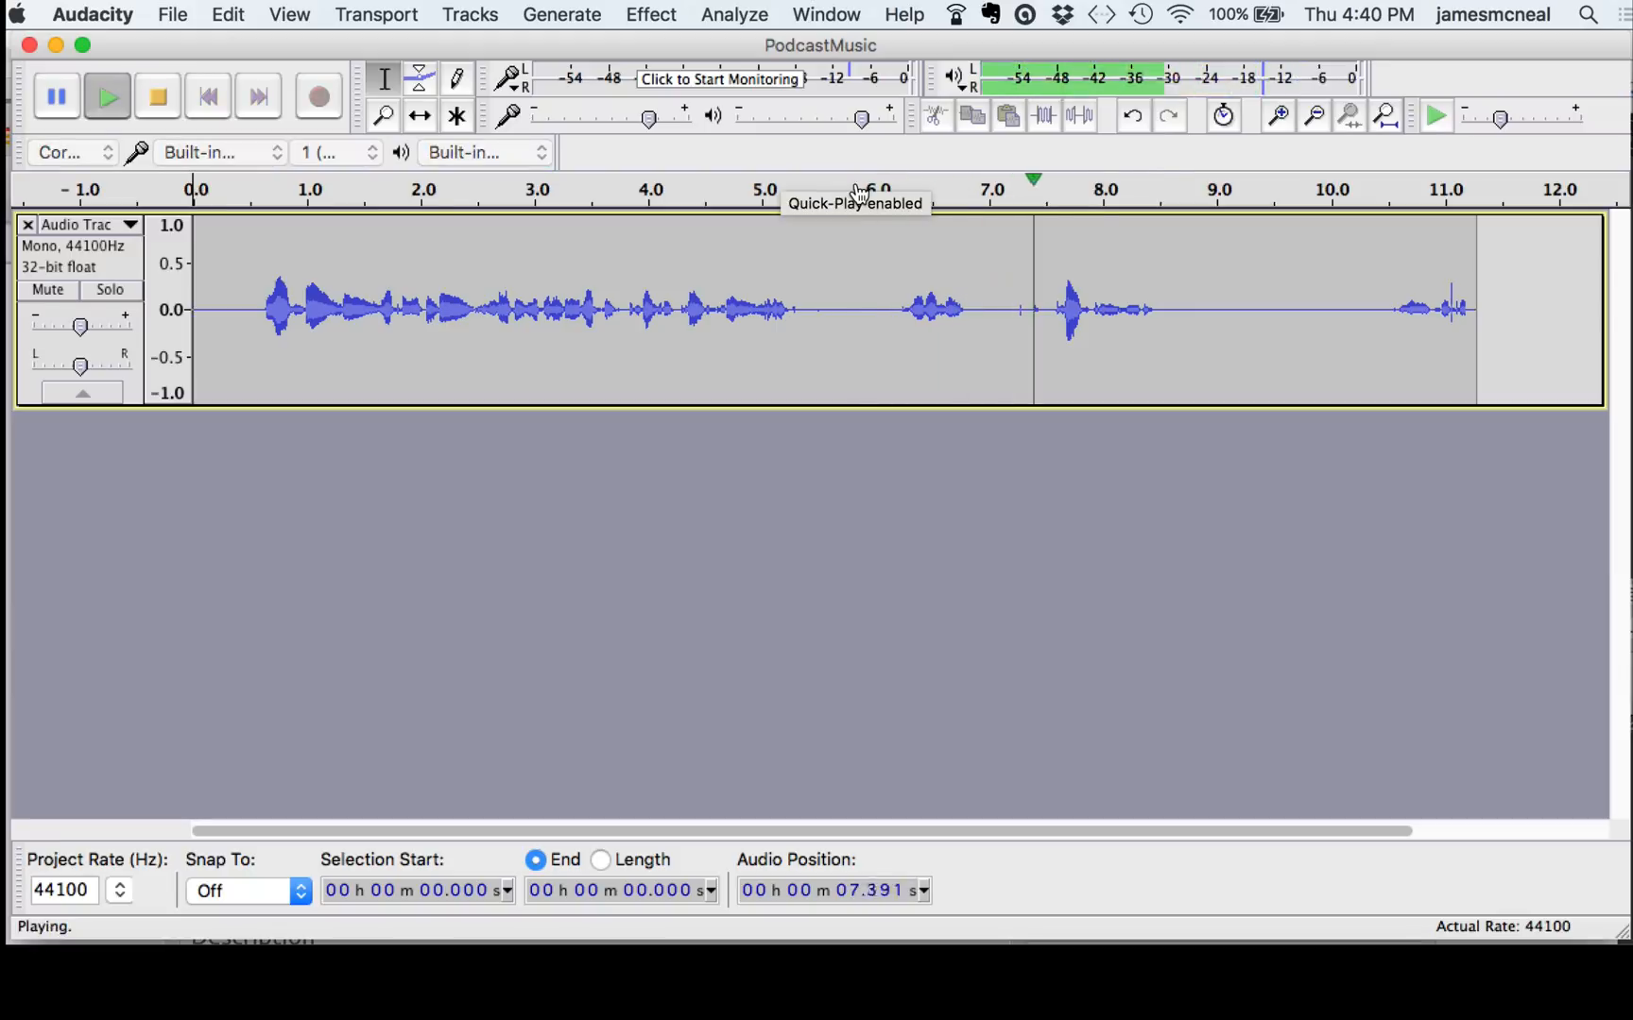
pyautogui.click(856, 186)
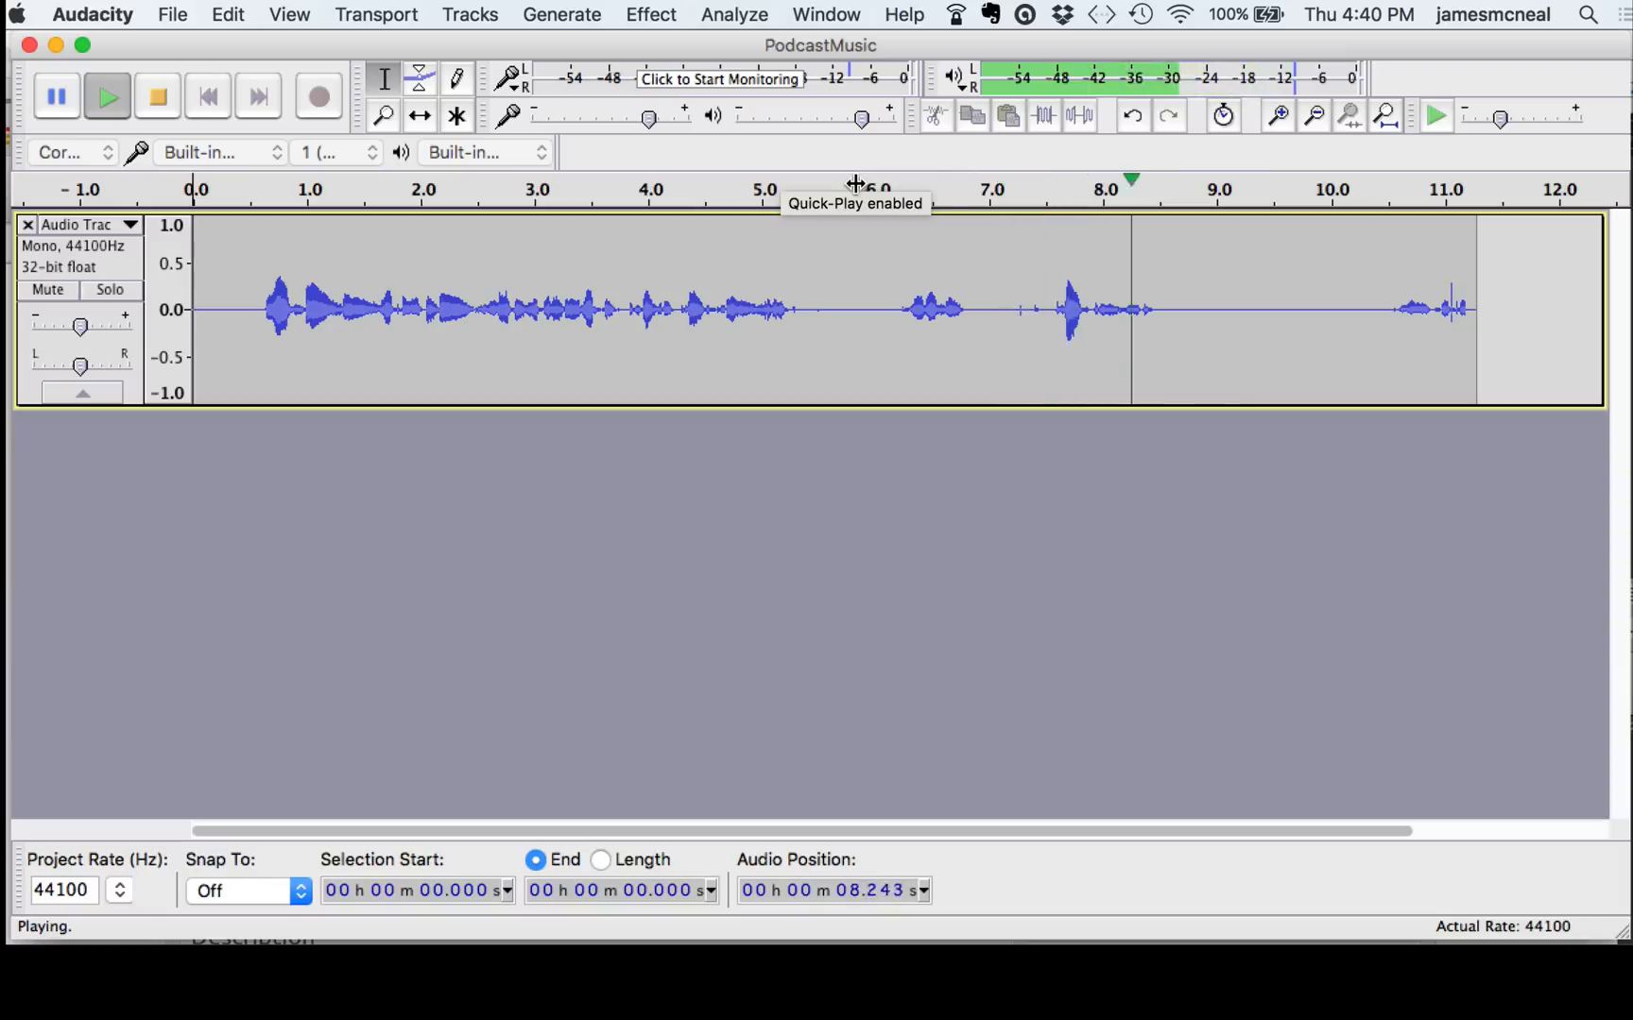
pyautogui.click(158, 96)
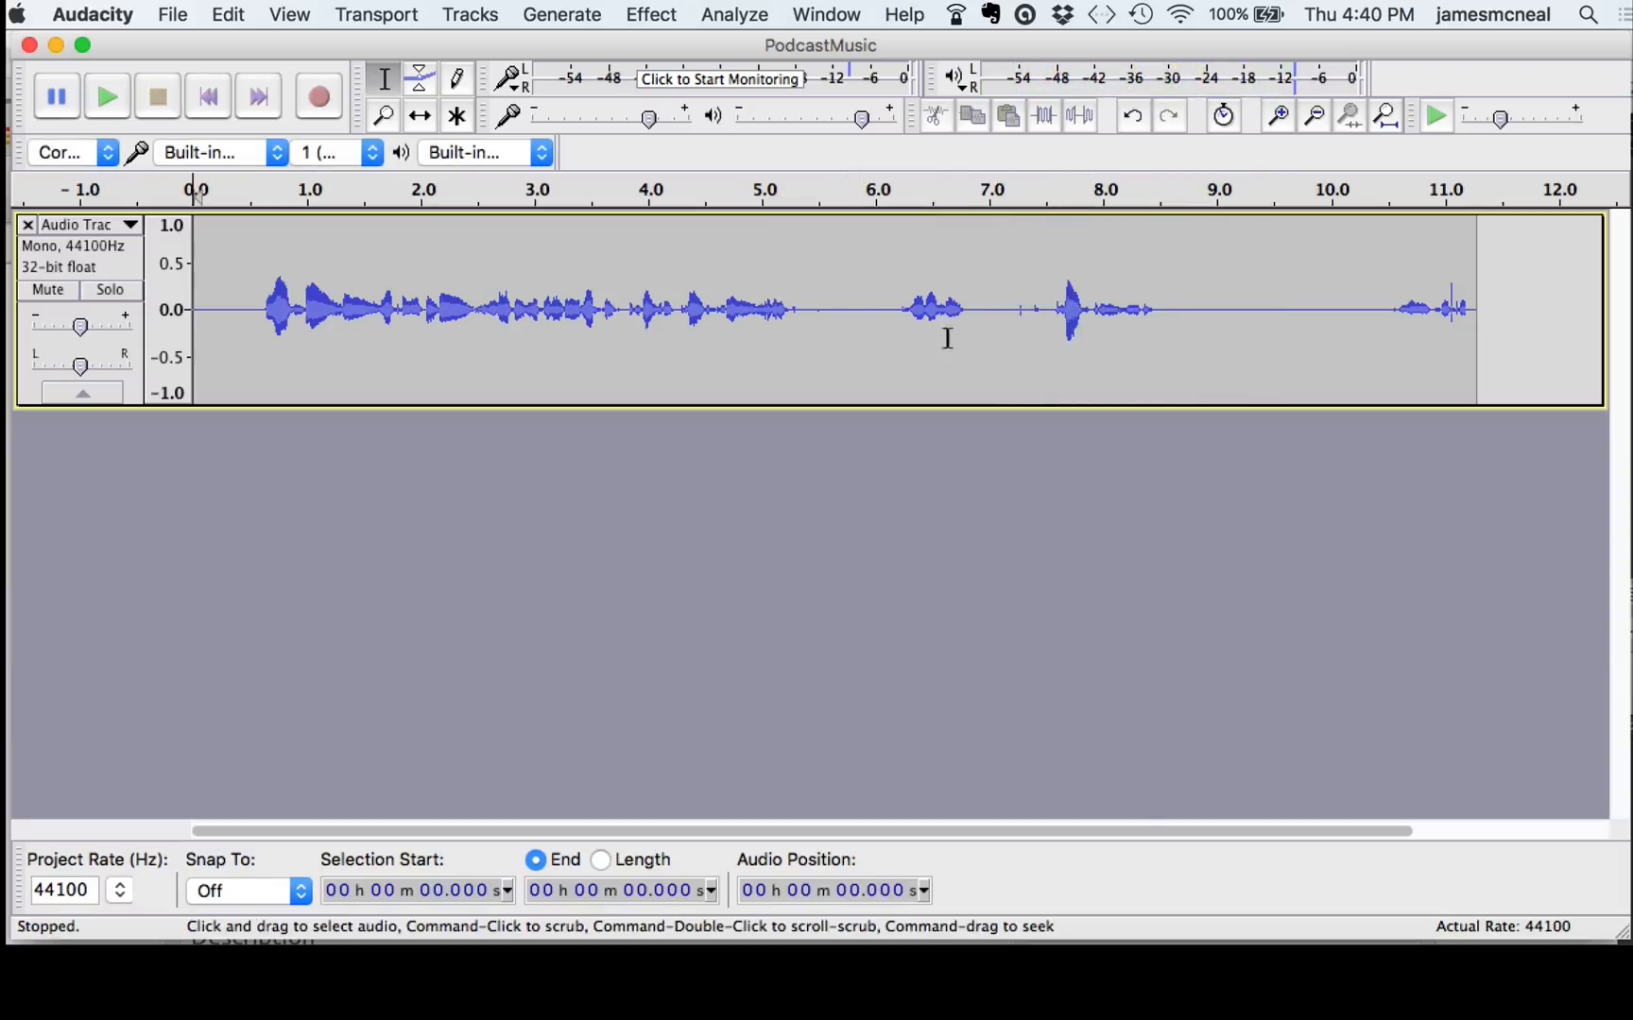
pyautogui.click(994, 265)
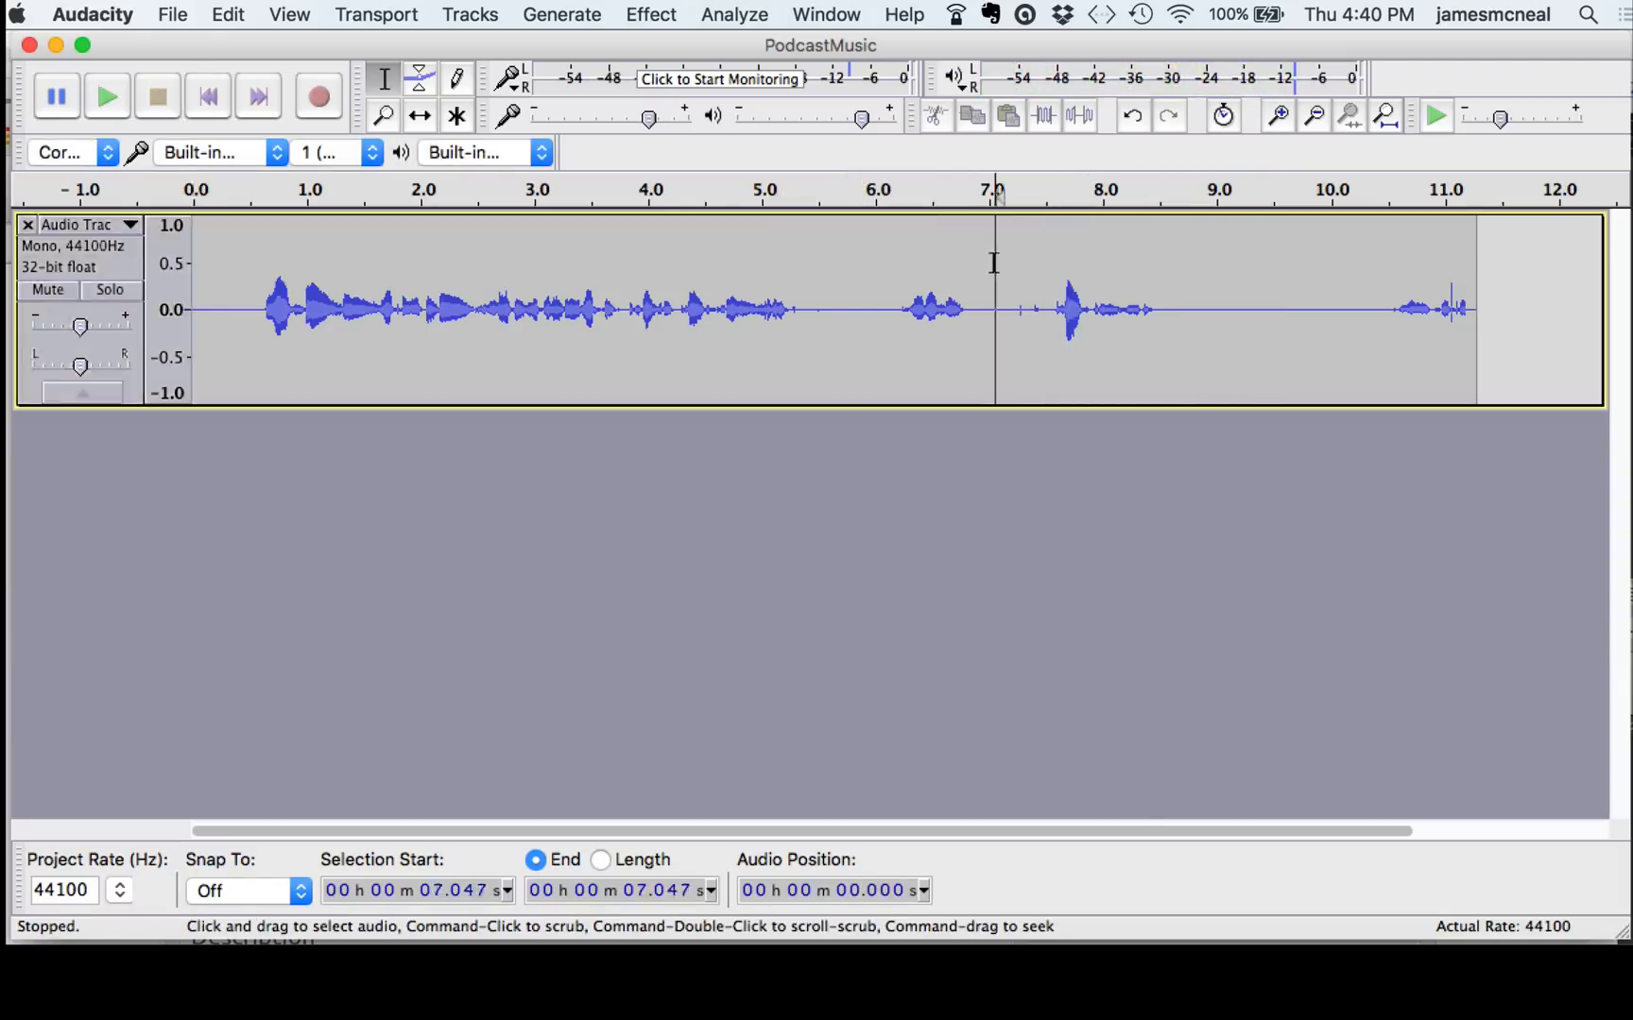
pyautogui.moveTo(991, 264); pyautogui.dragTo(820, 280)
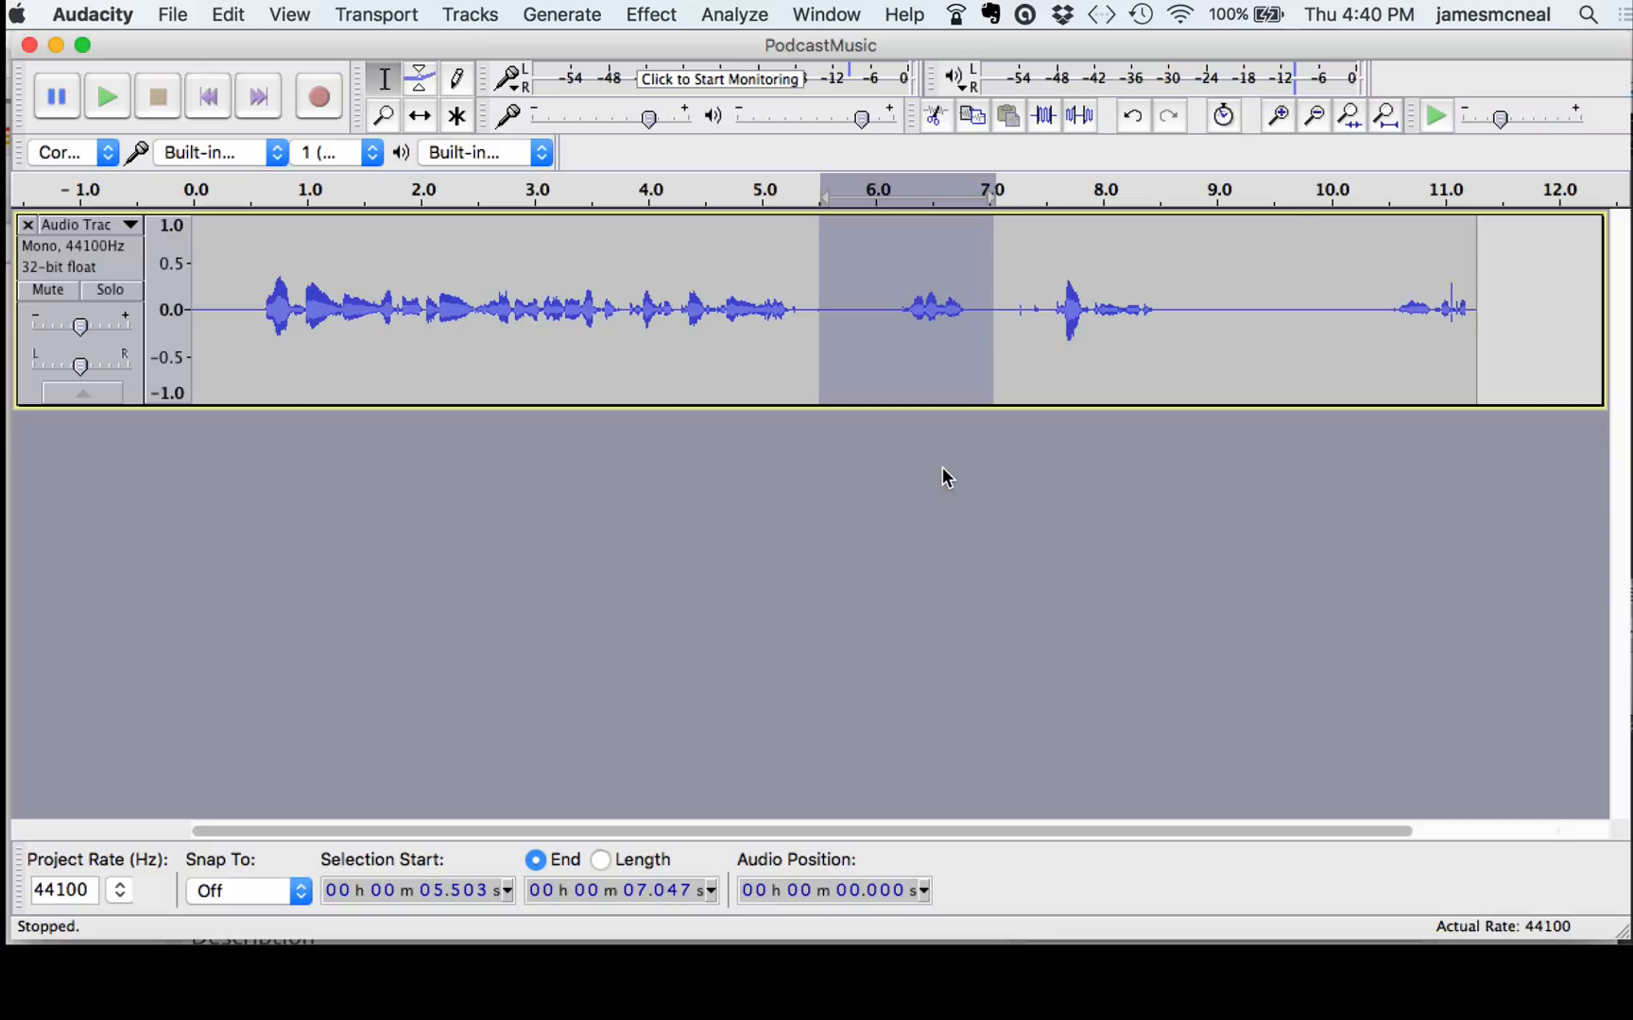
pyautogui.press('Delete')
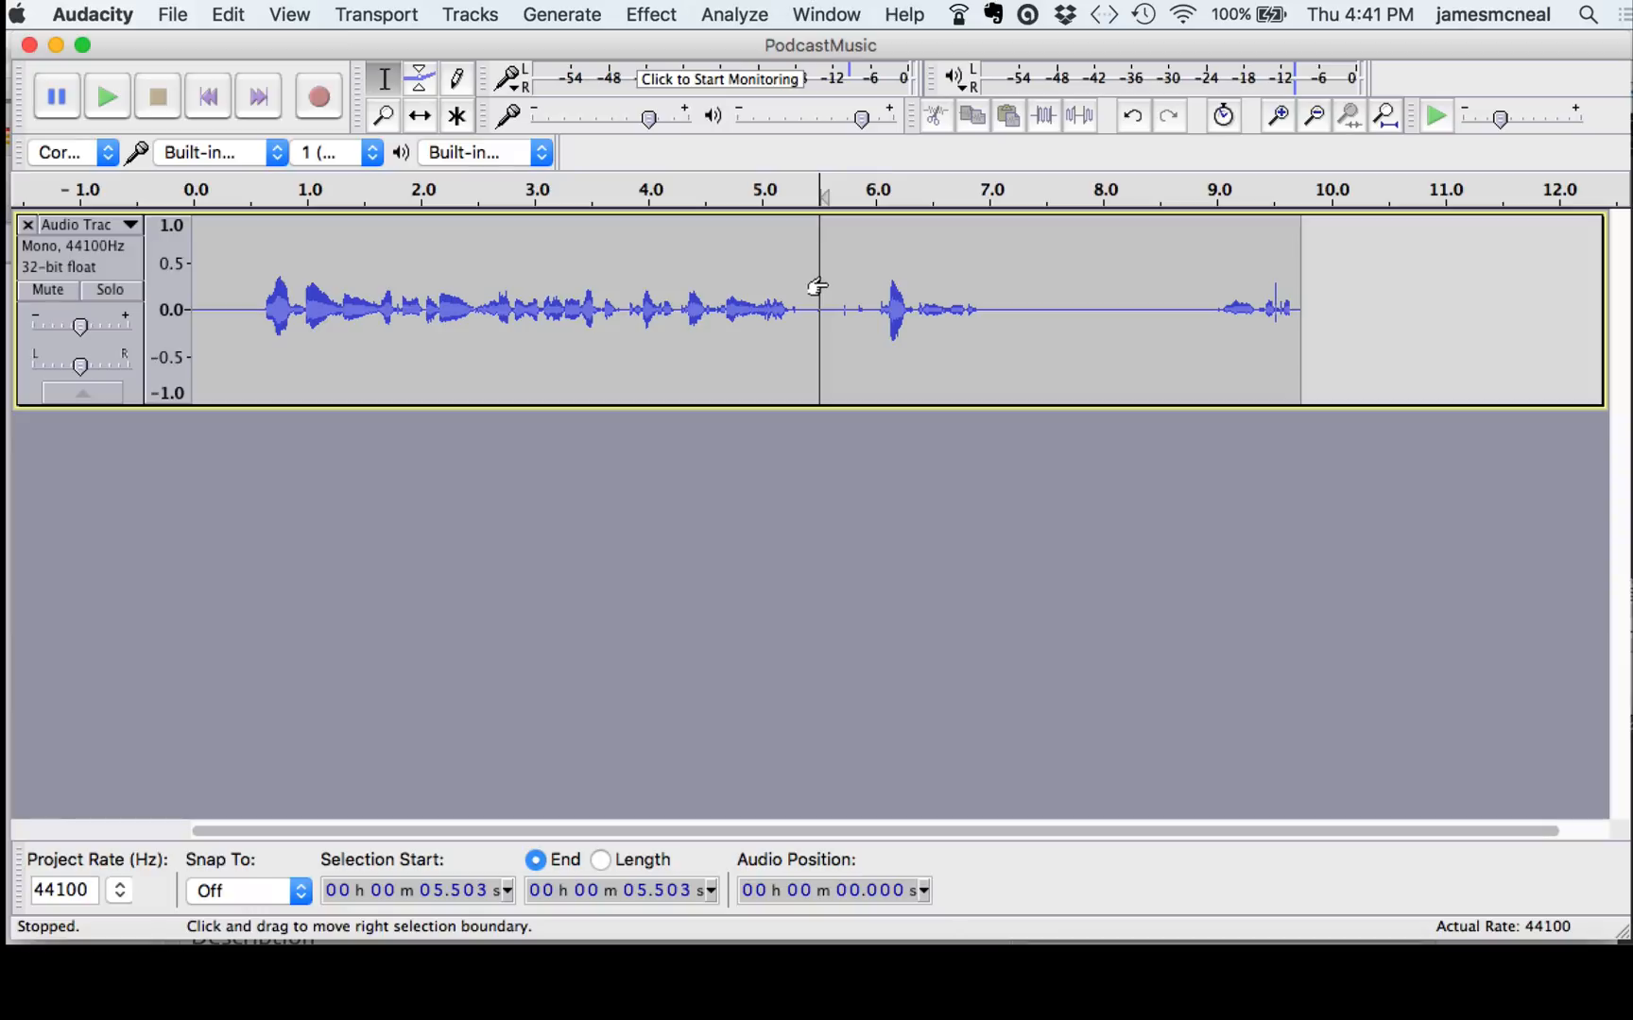
# Play the clip across the cut and delete the remaining gap from about 5.4 to 5.9 seconds
pyautogui.click(351, 189)
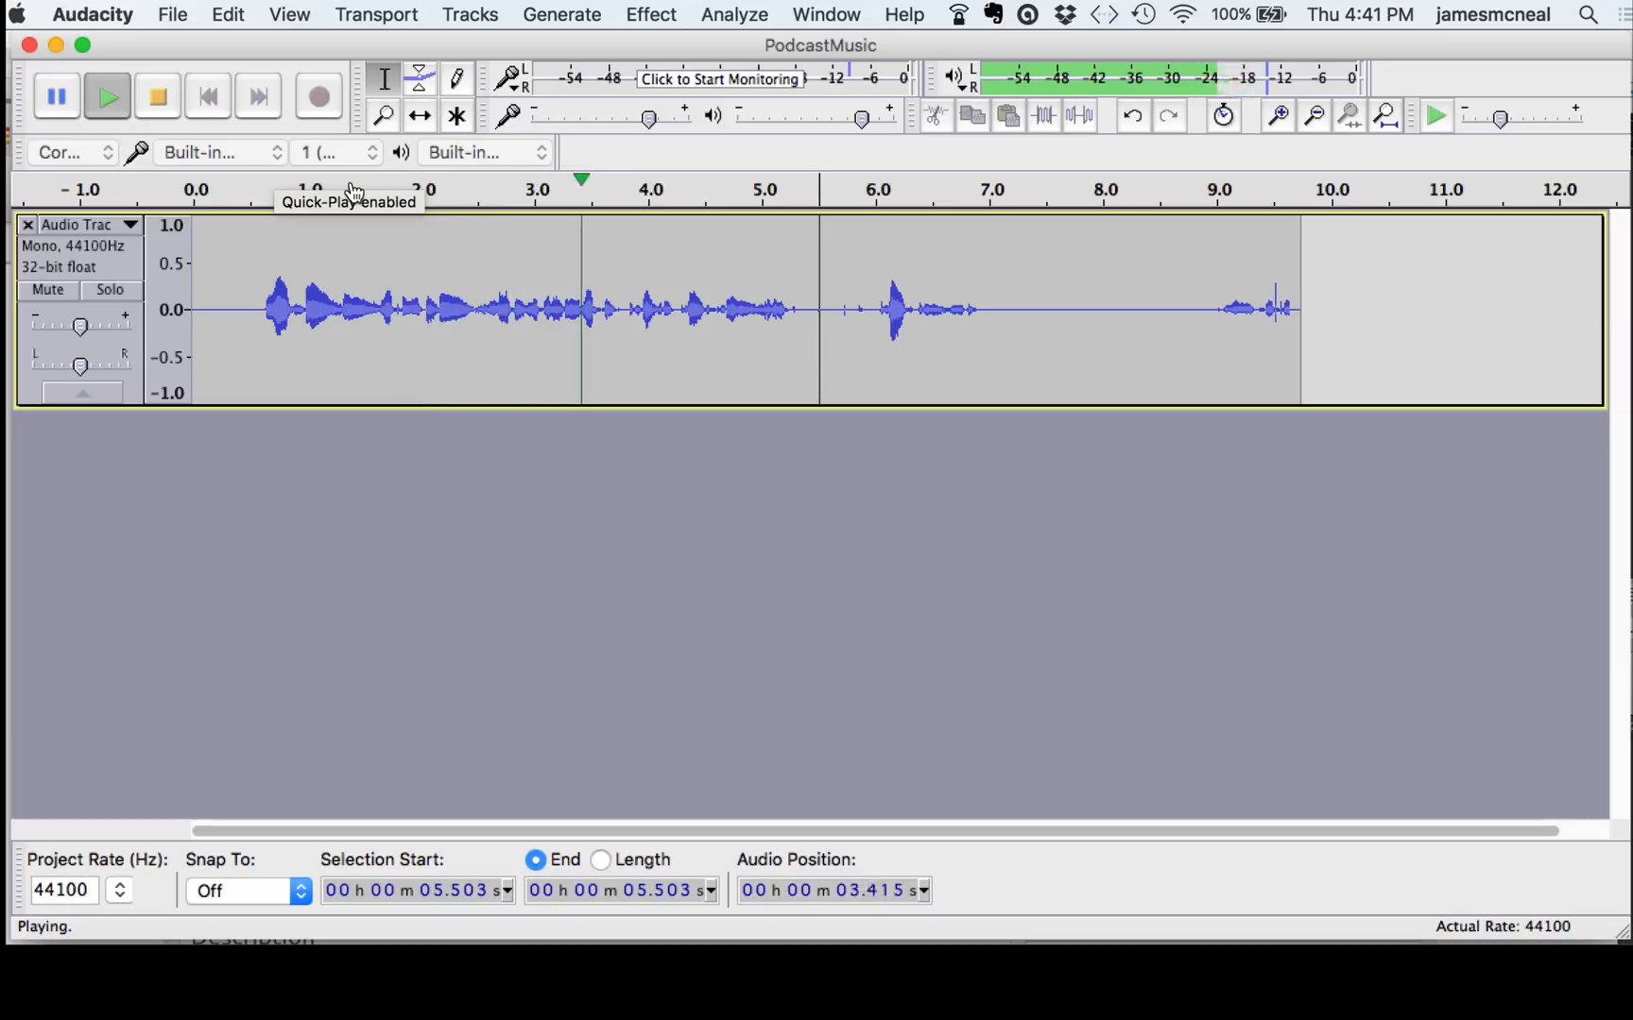
pyautogui.click(160, 93)
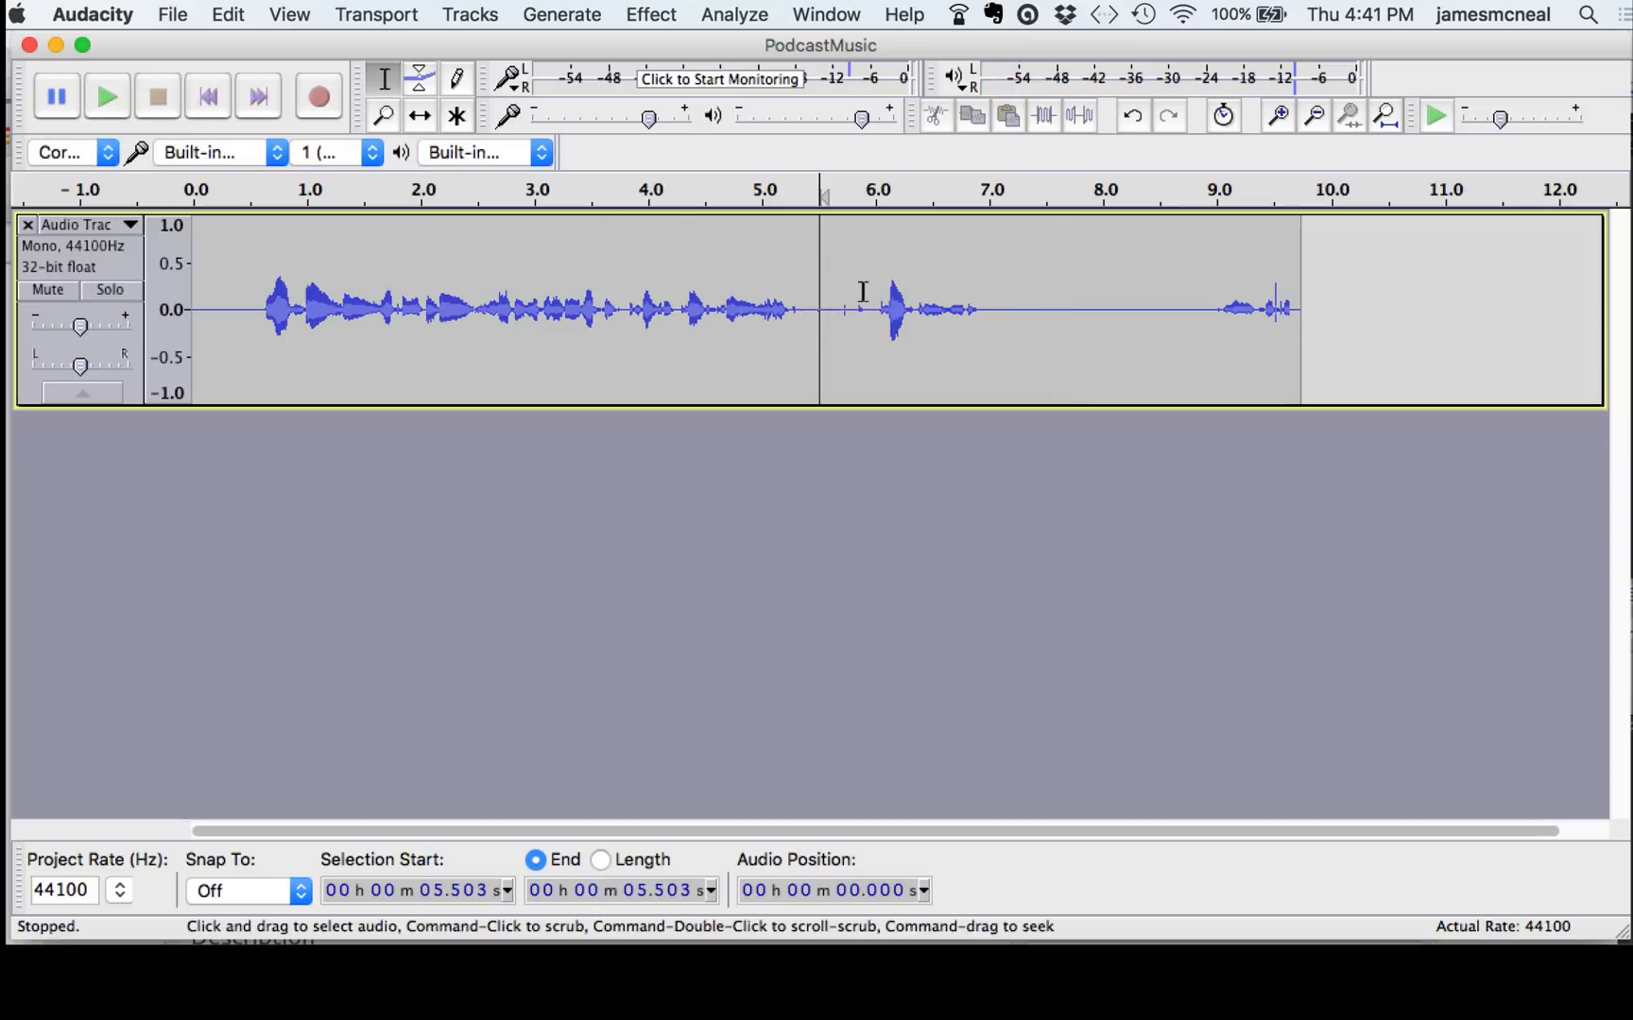
pyautogui.moveTo(868, 283); pyautogui.dragTo(807, 284)
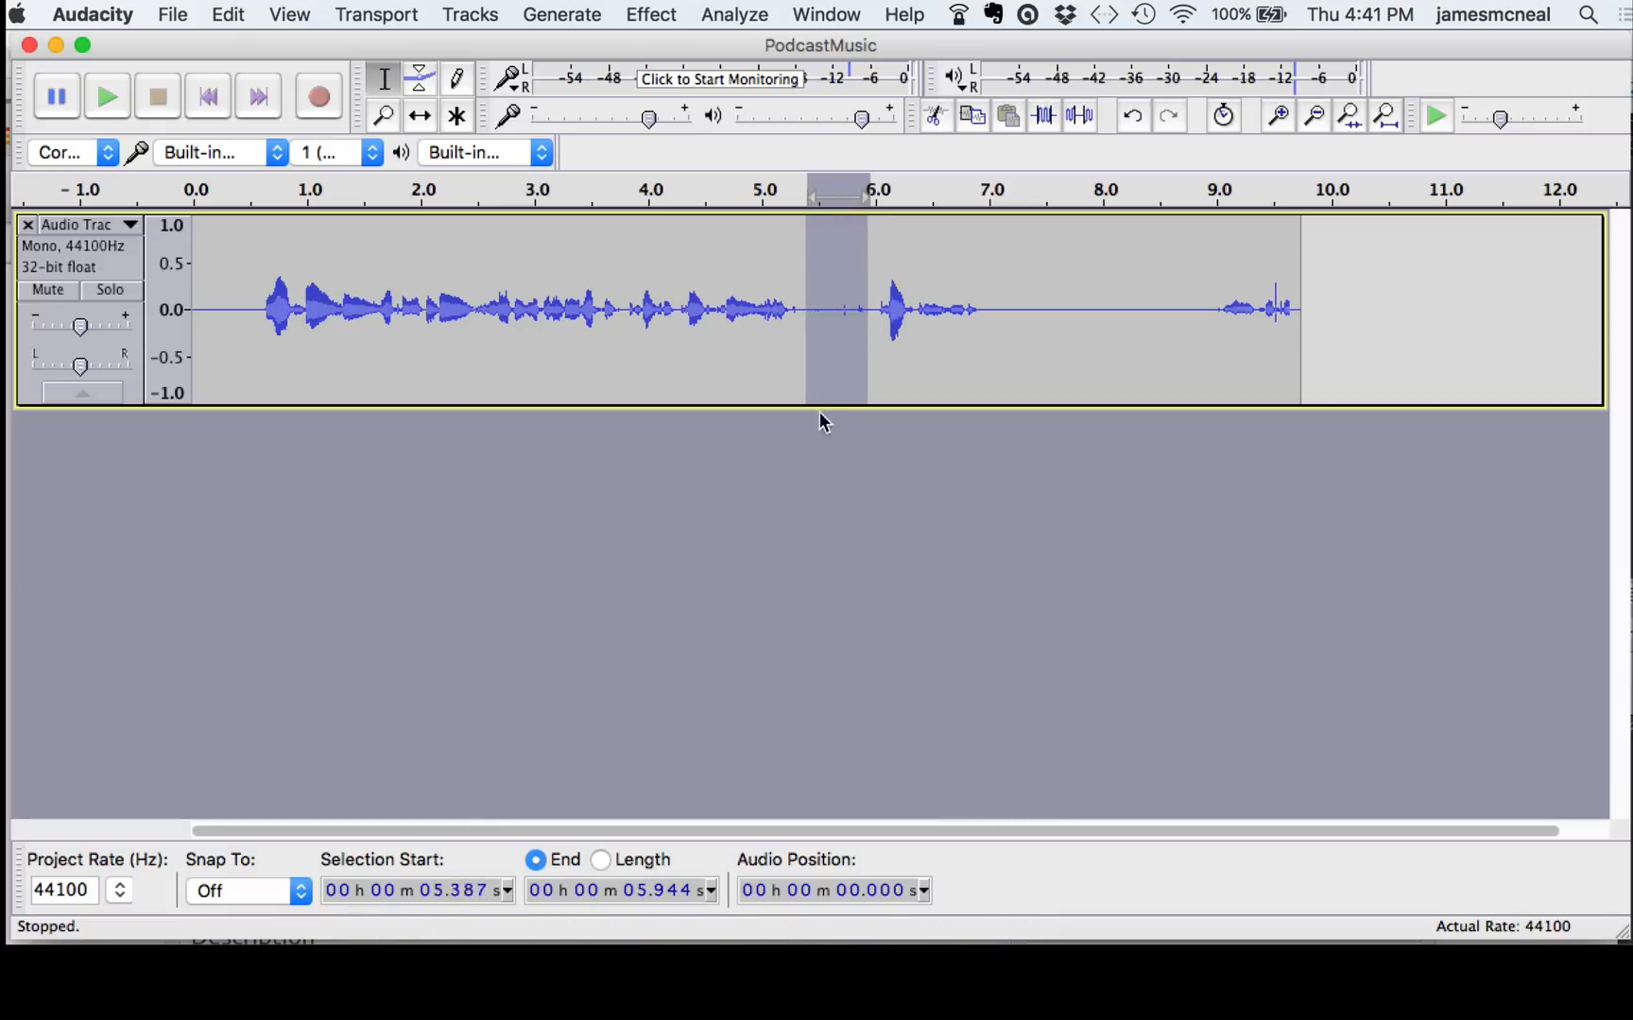
pyautogui.press('Delete')
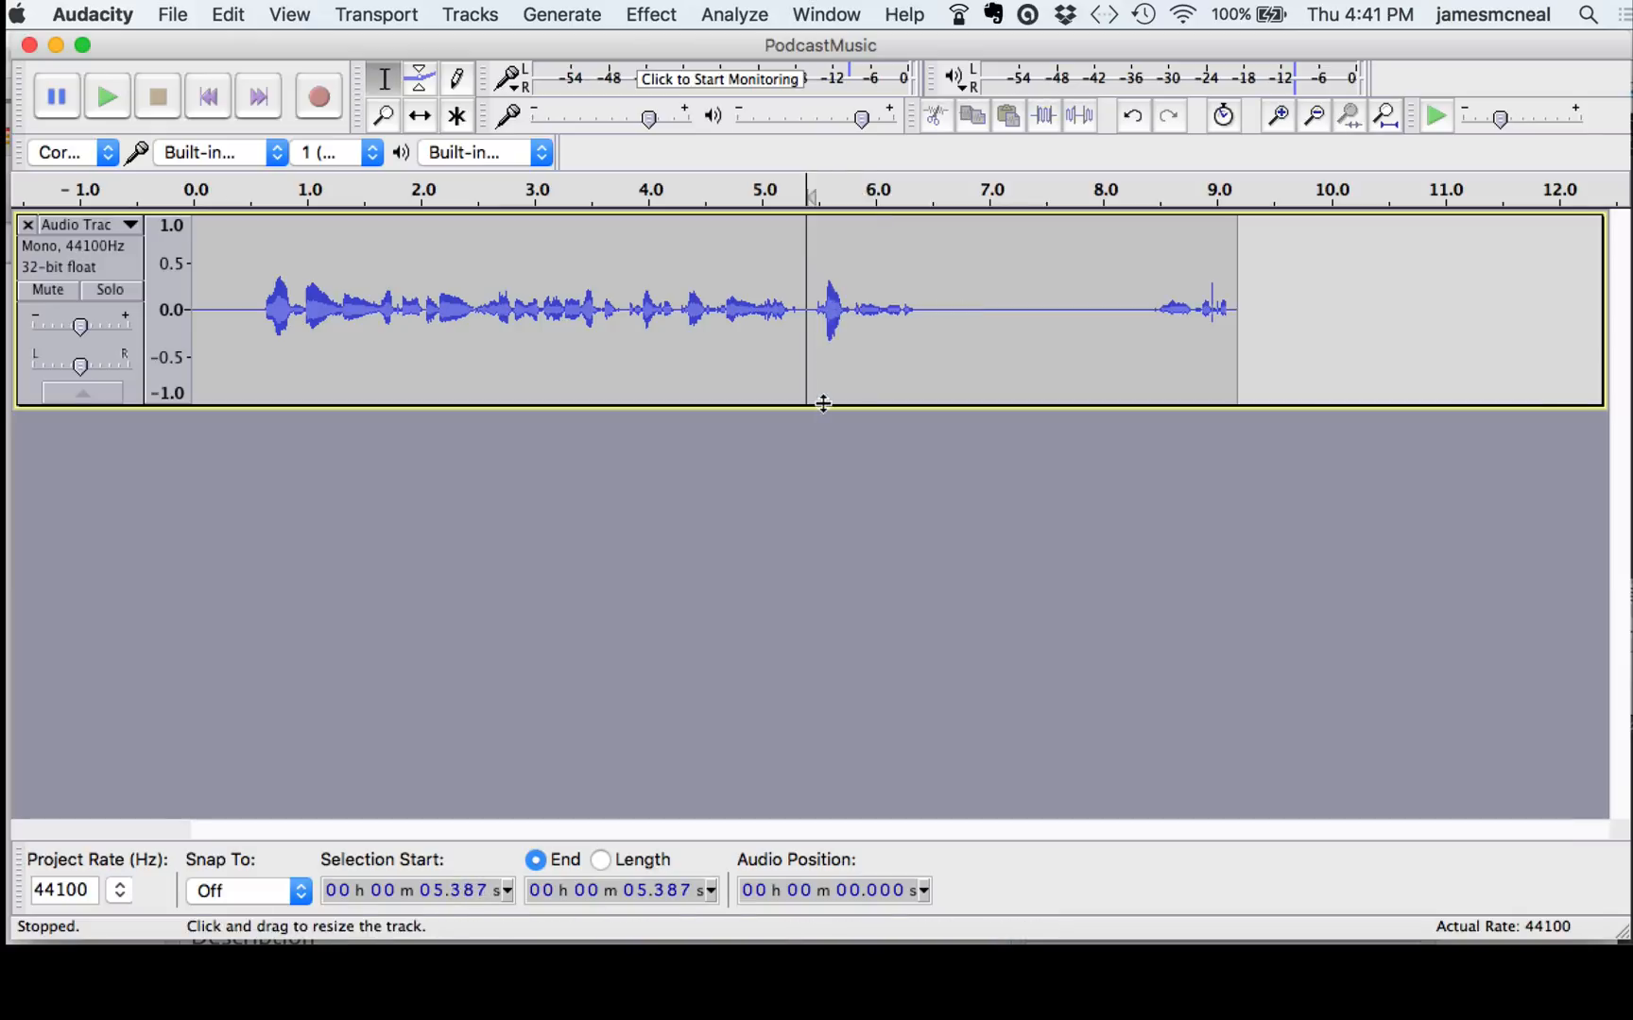
# Play the clip from about 2.3 seconds and delete its tail from about 6.7 seconds to the end
pyautogui.click(454, 194)
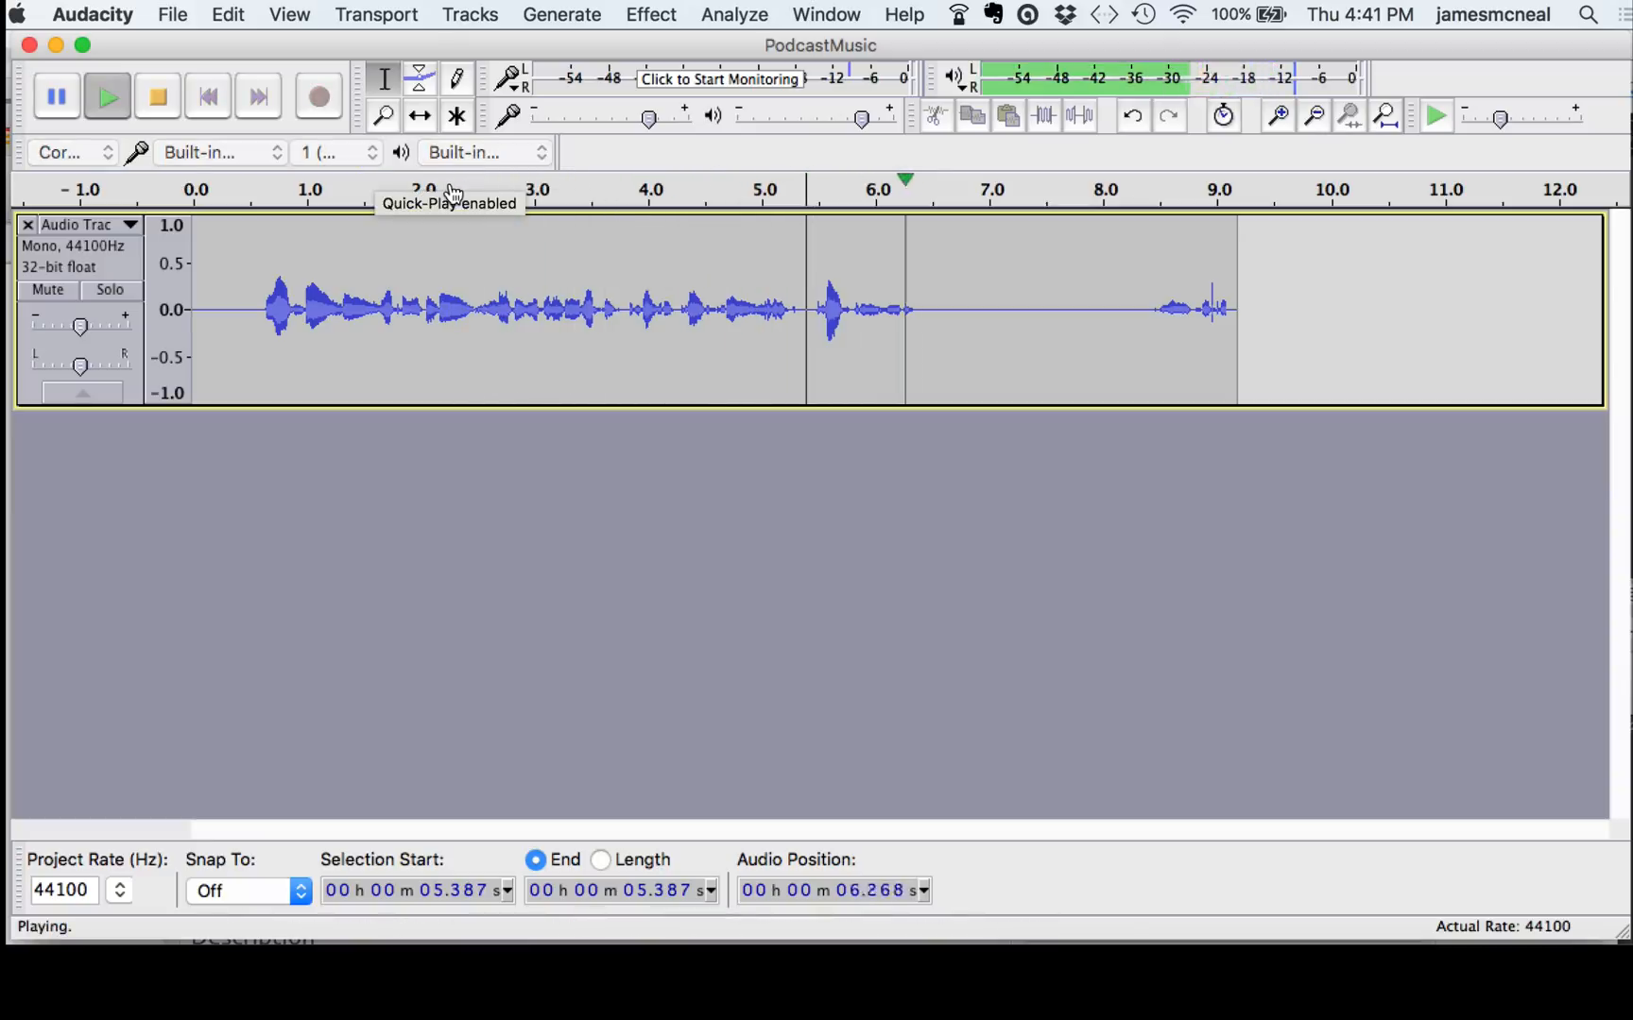
pyautogui.click(163, 98)
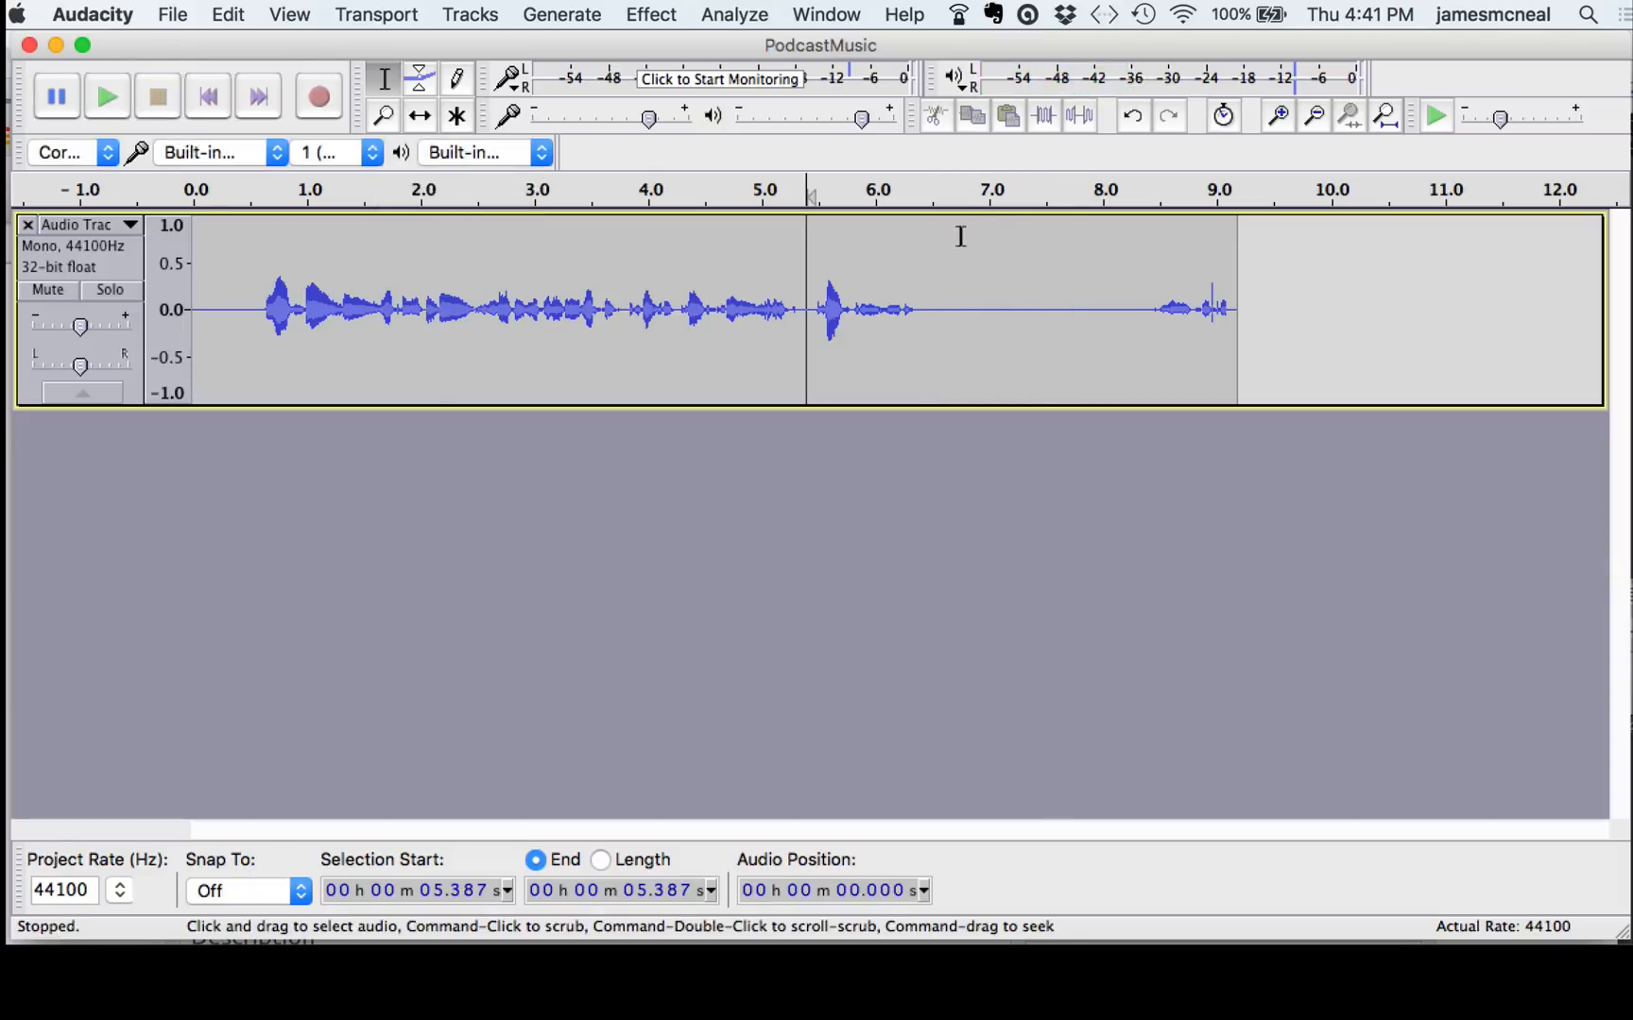
pyautogui.moveTo(952, 230); pyautogui.dragTo(1238, 243)
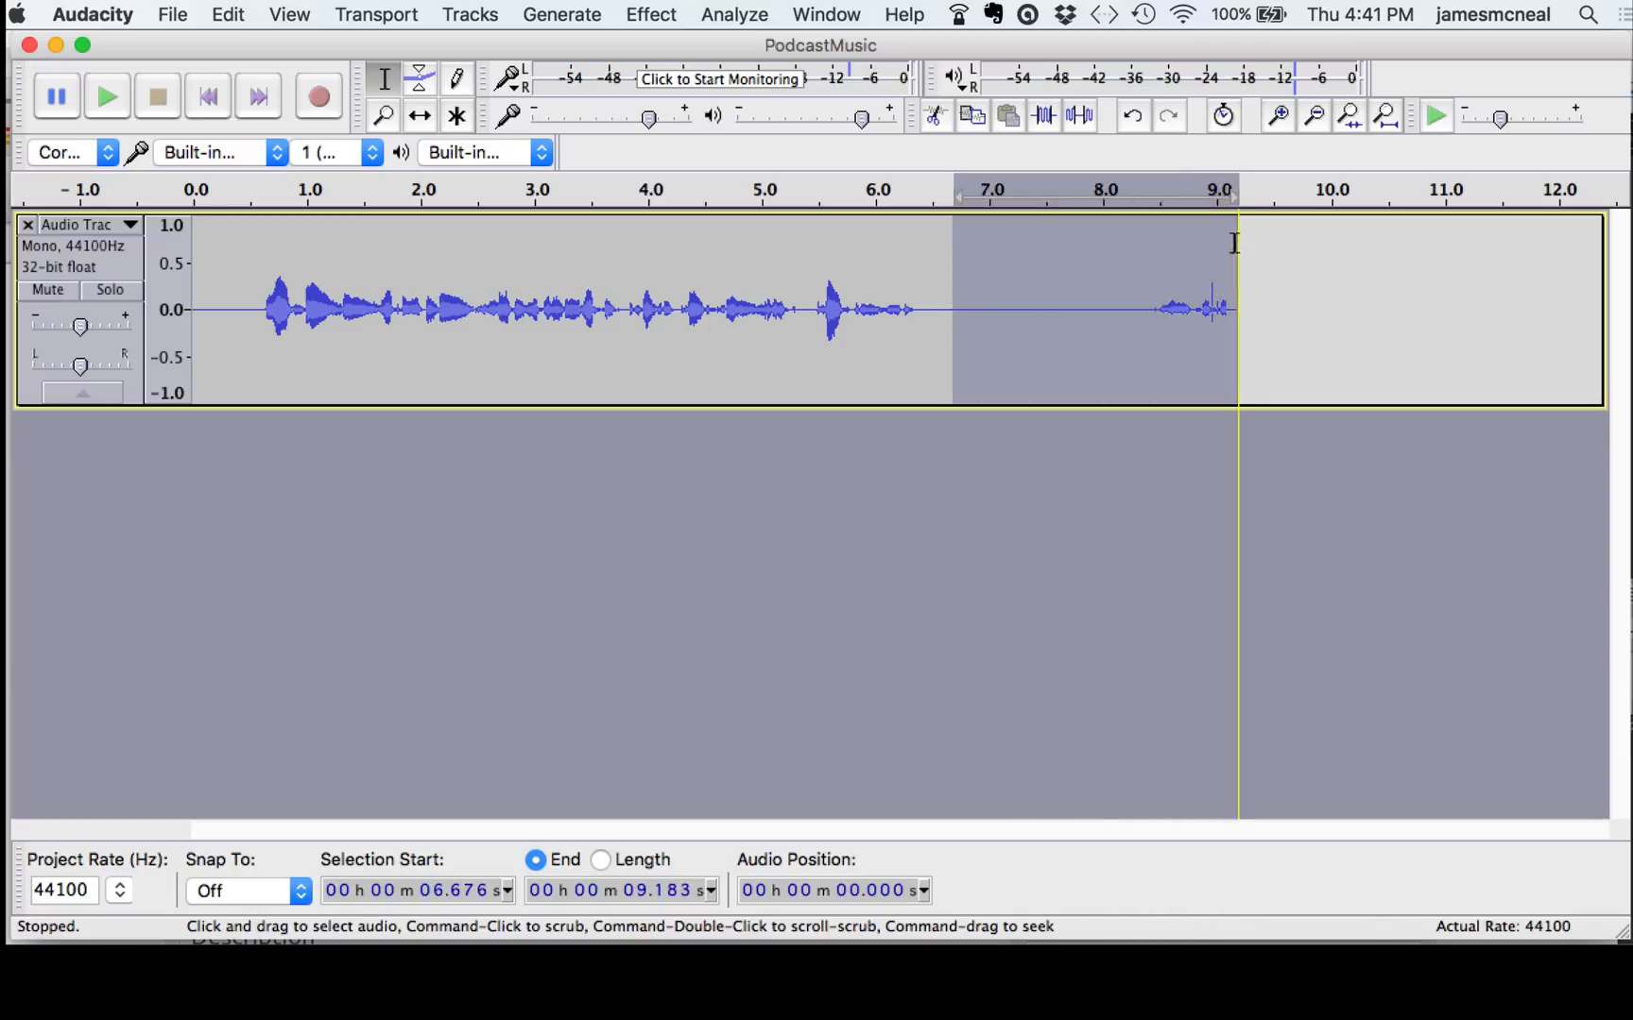
pyautogui.press('Delete')
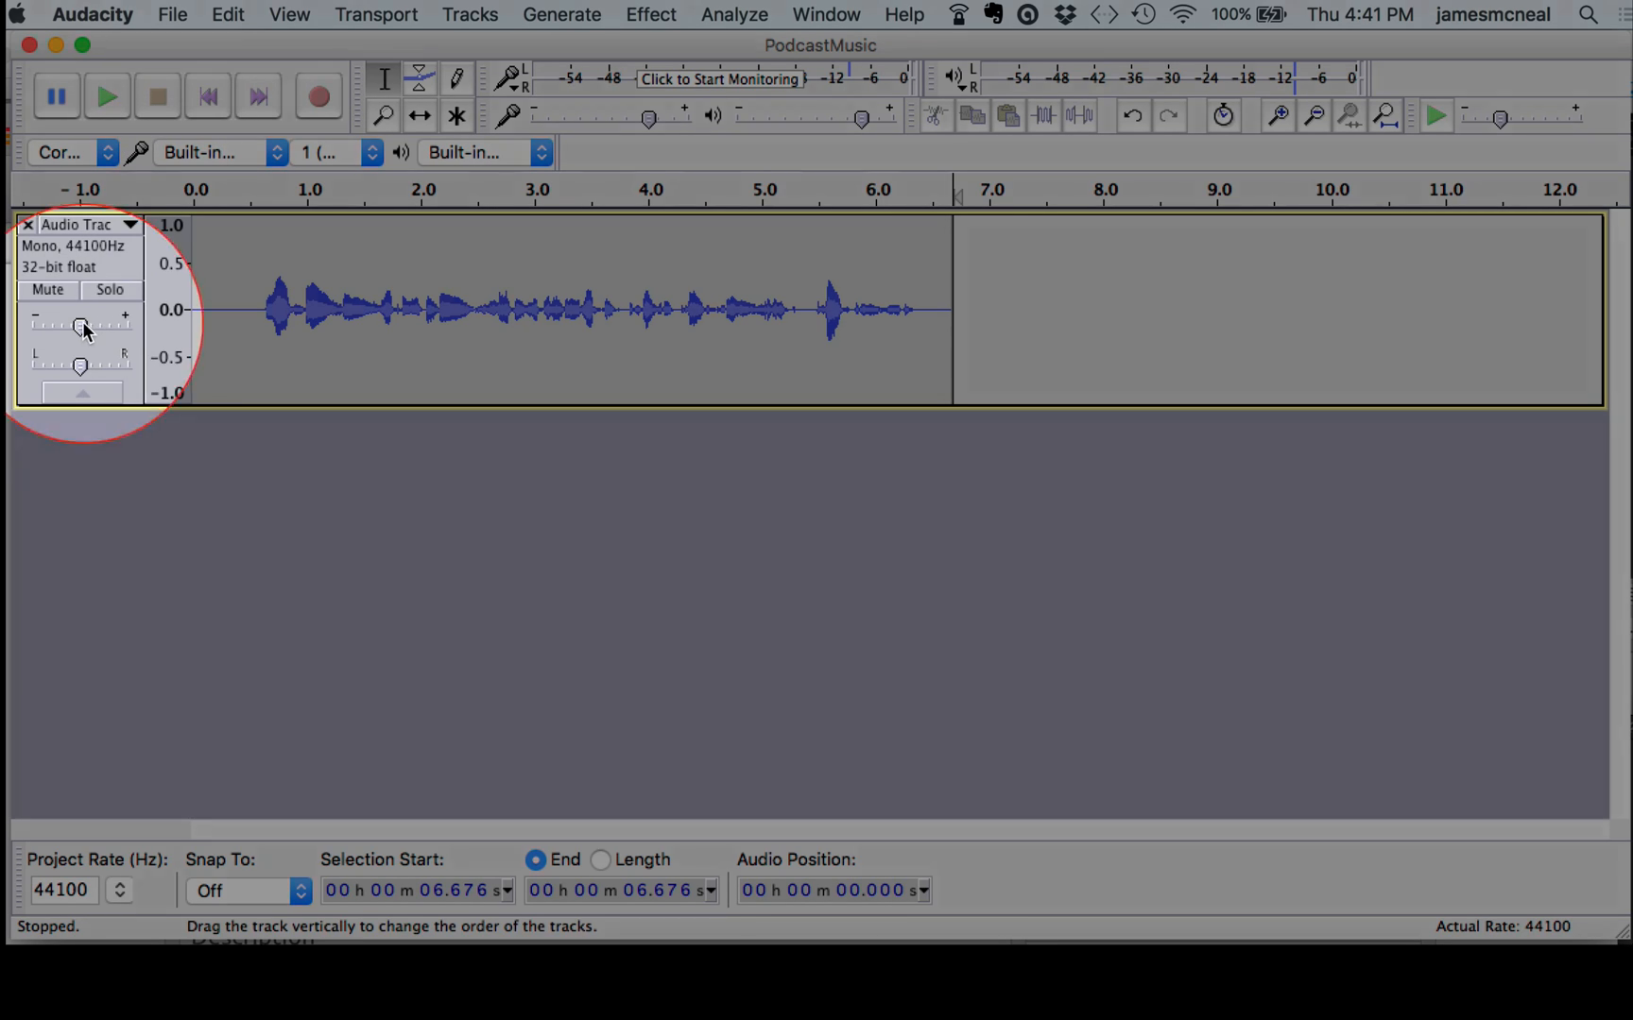
# Try a higher gain on the voice track and return it to the centre setting
pyautogui.moveTo(80, 326)
pyautogui.mouseDown()
pyautogui.moveTo(57, 329)
pyautogui.moveTo(104, 333)
pyautogui.mouseUp()
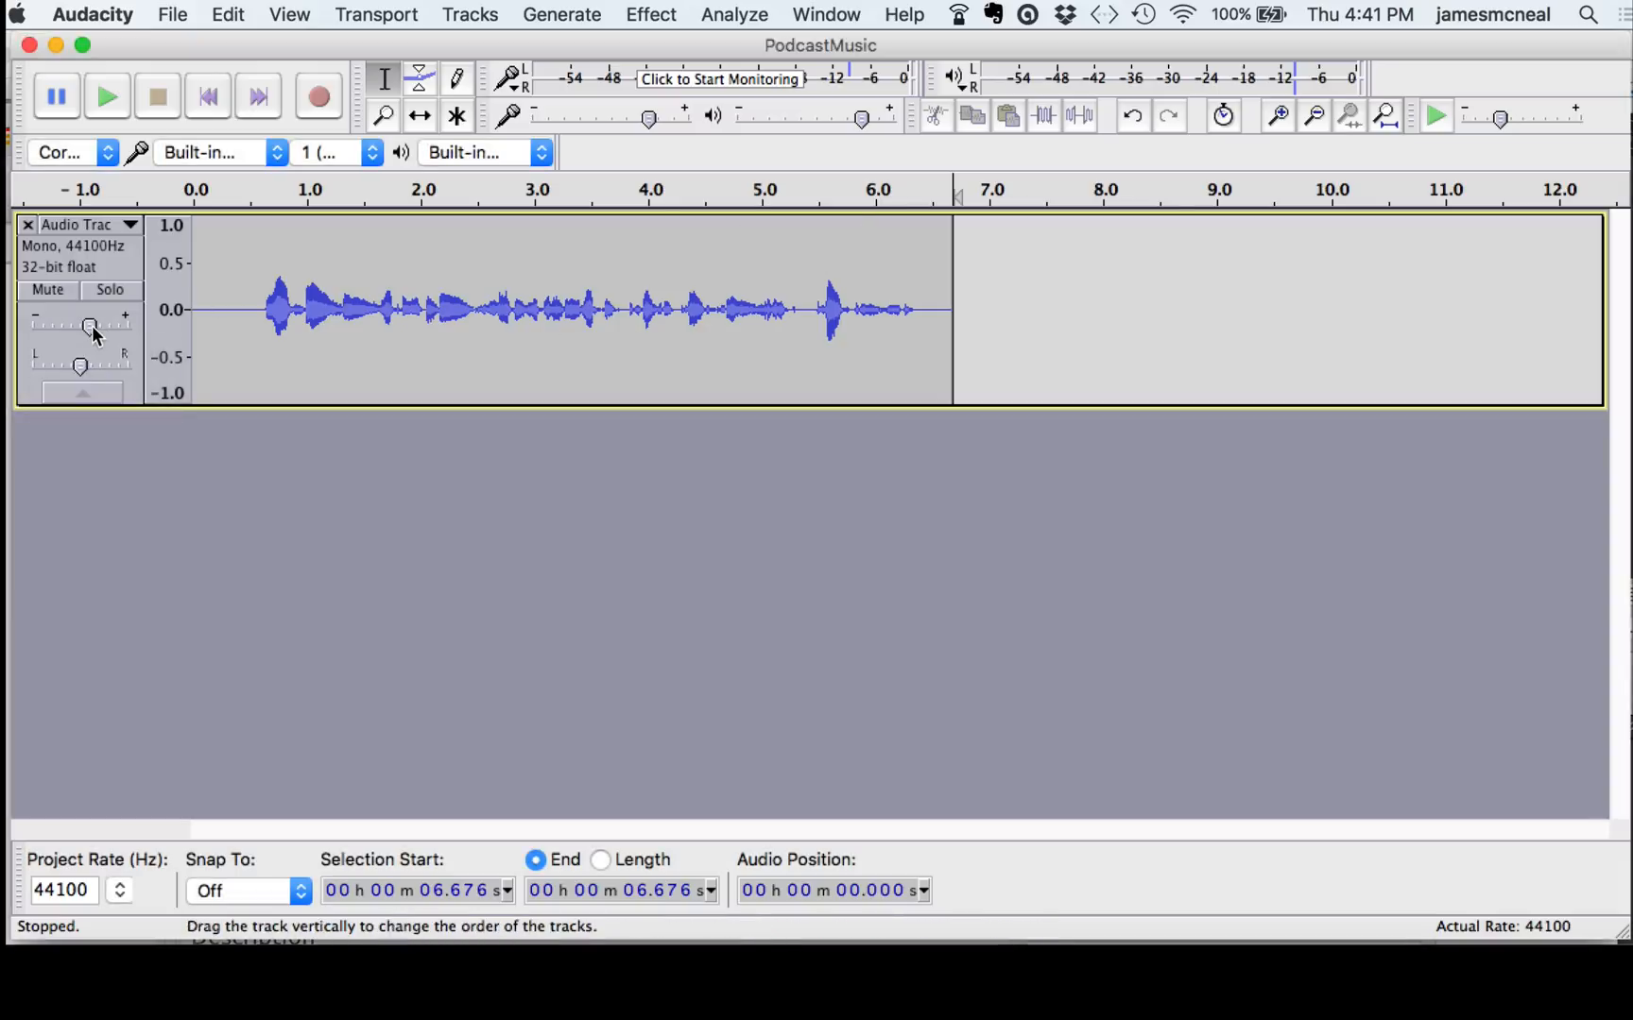
pyautogui.moveTo(95, 332); pyautogui.dragTo(80, 332)
pyautogui.click(1172, 68)
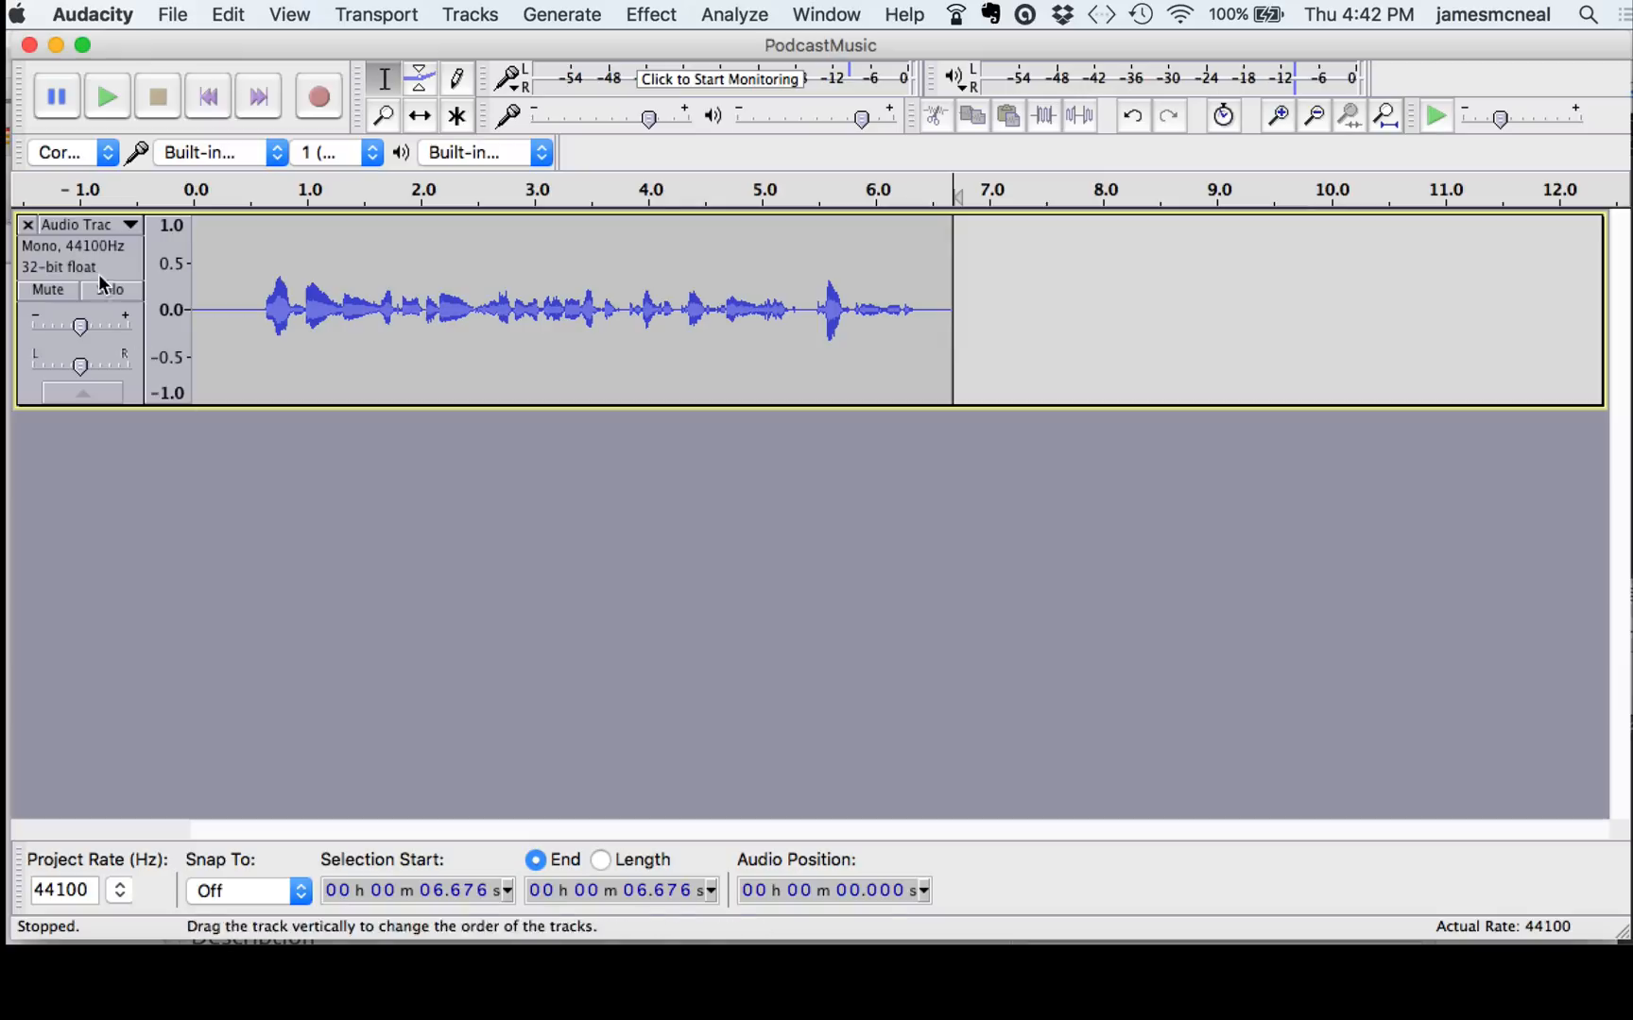
# Play the trimmed track from its start and raise the track's gain
pyautogui.click(208, 96)
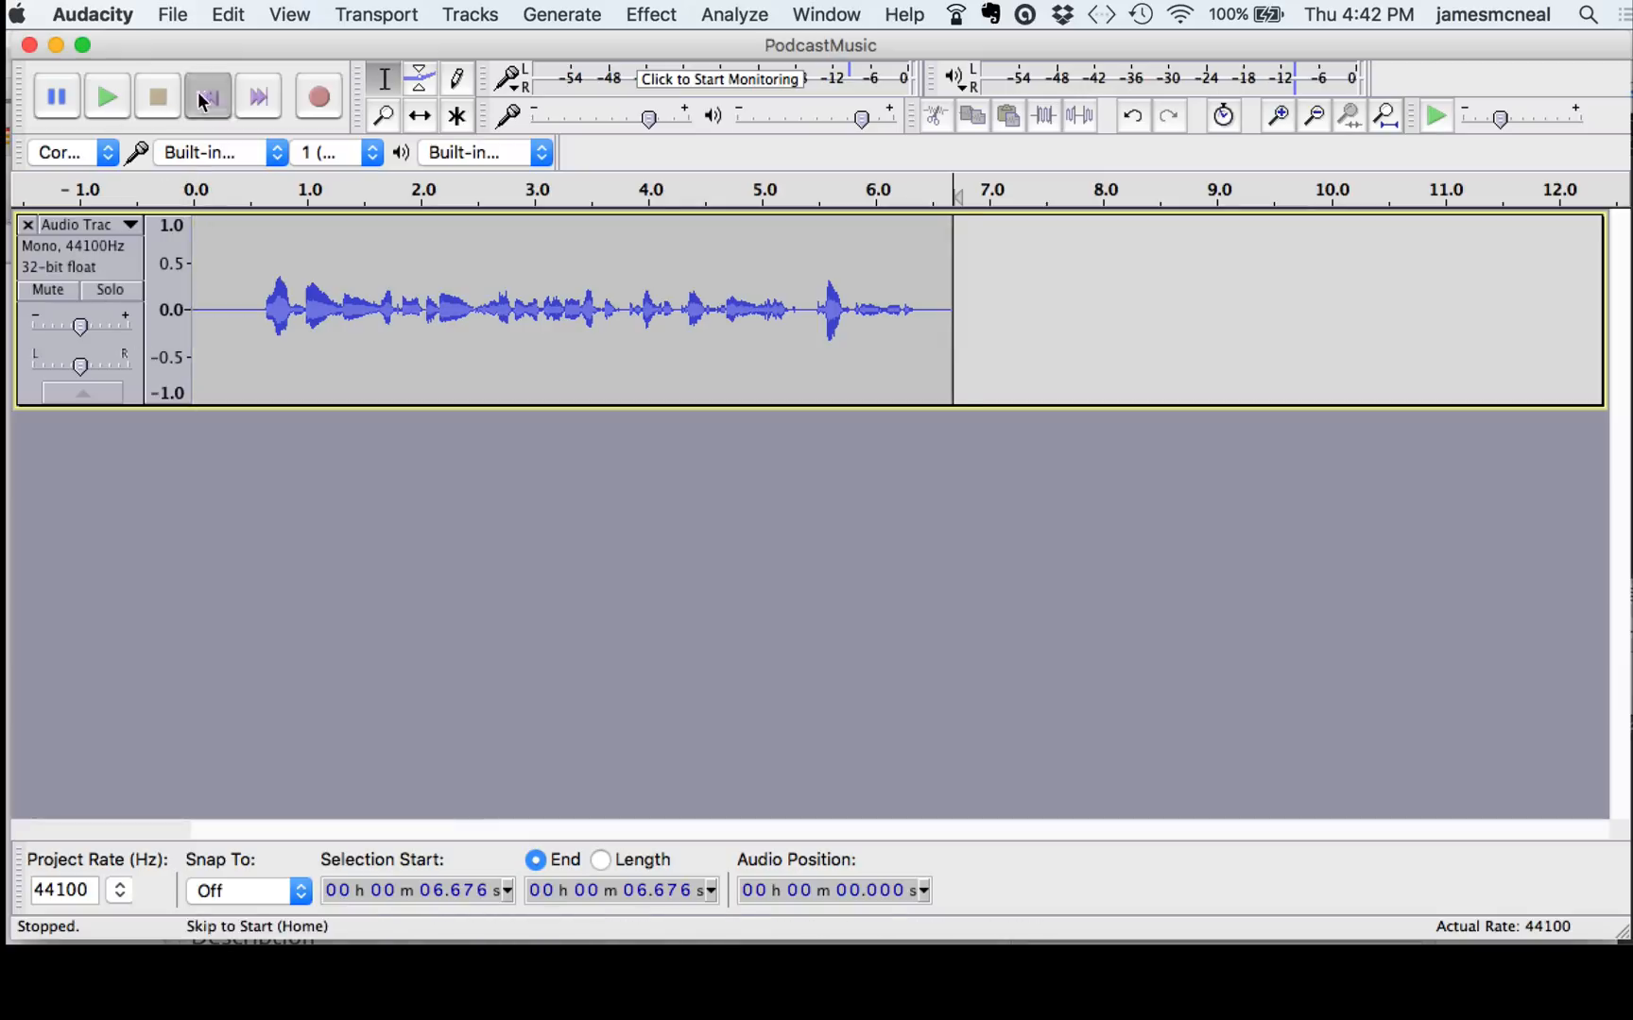
pyautogui.click(108, 98)
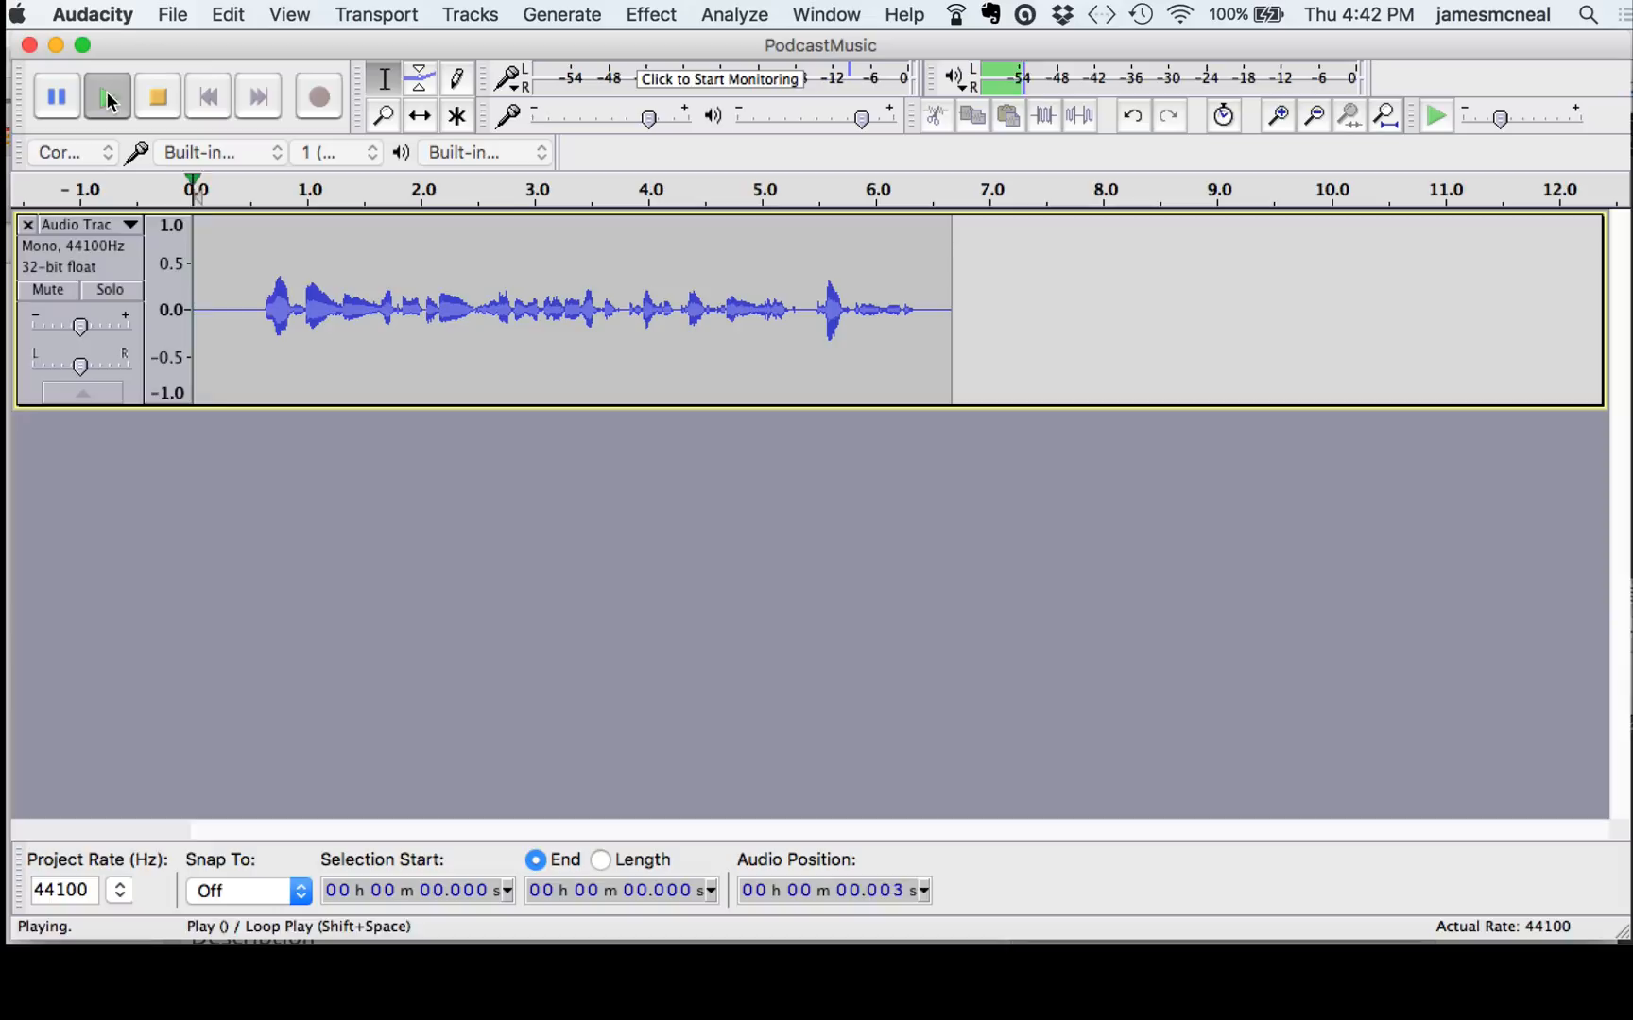
pyautogui.click(82, 326)
pyautogui.moveTo(84, 333); pyautogui.dragTo(105, 323)
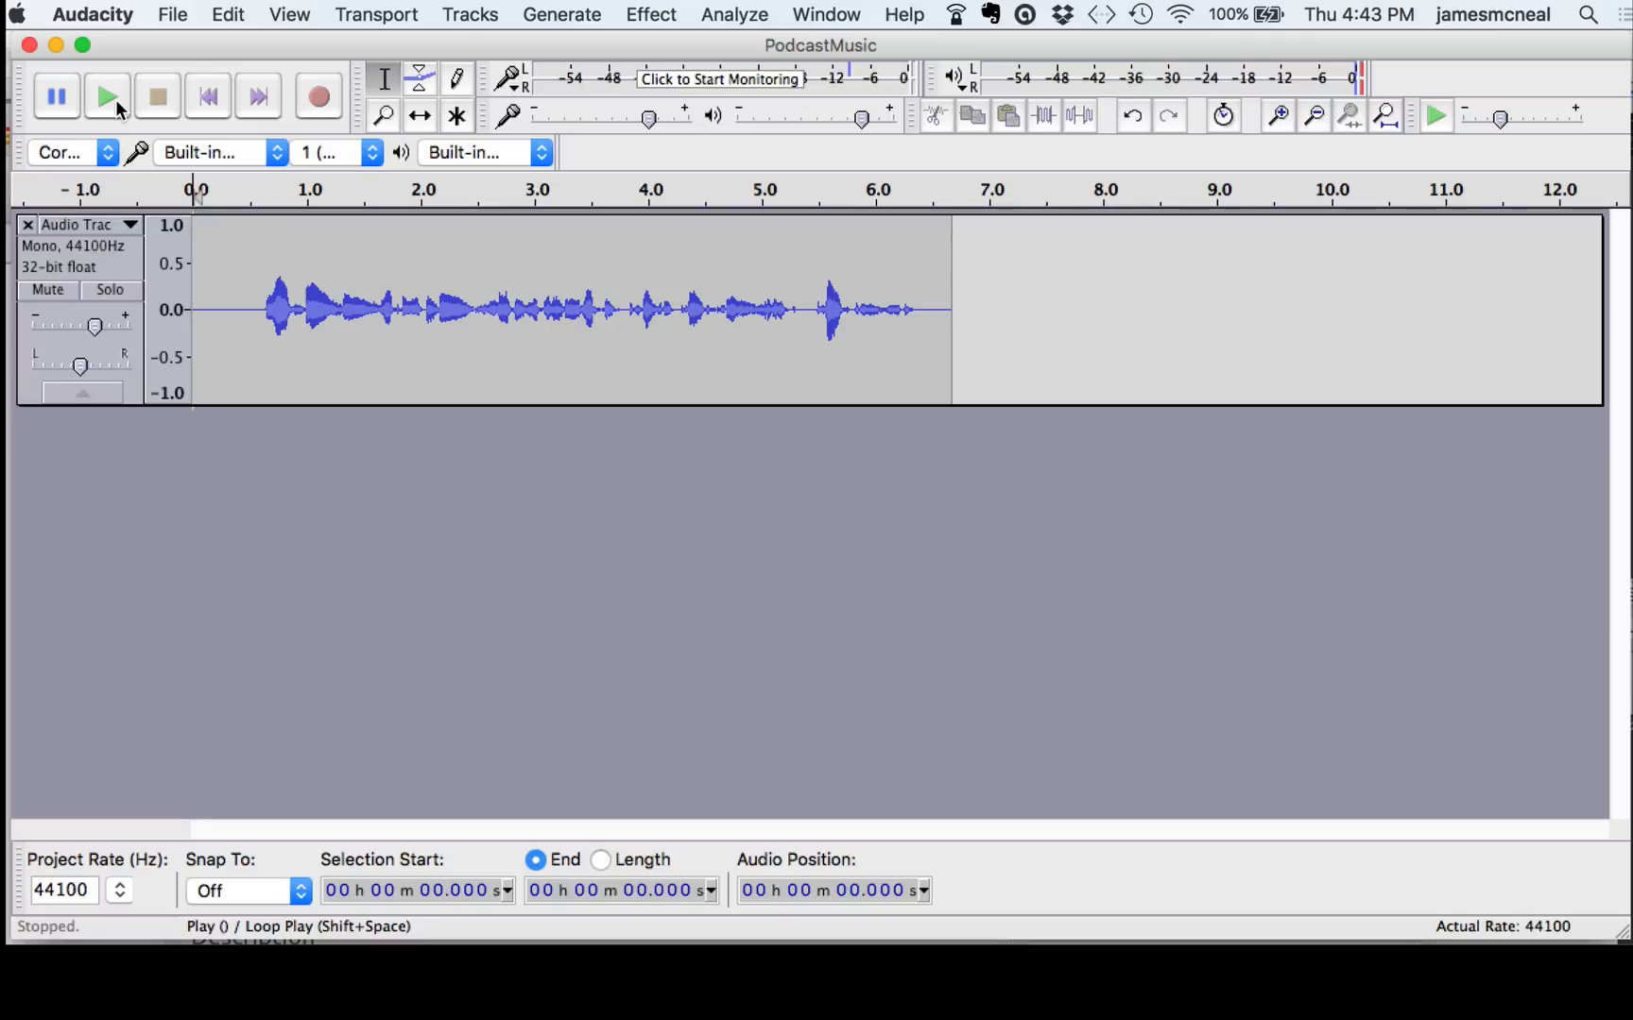
# Export the audio as an MP3 file named Test in the Coffeepot Fellowship folder, accepting the existing metadata
pyautogui.click(174, 15)
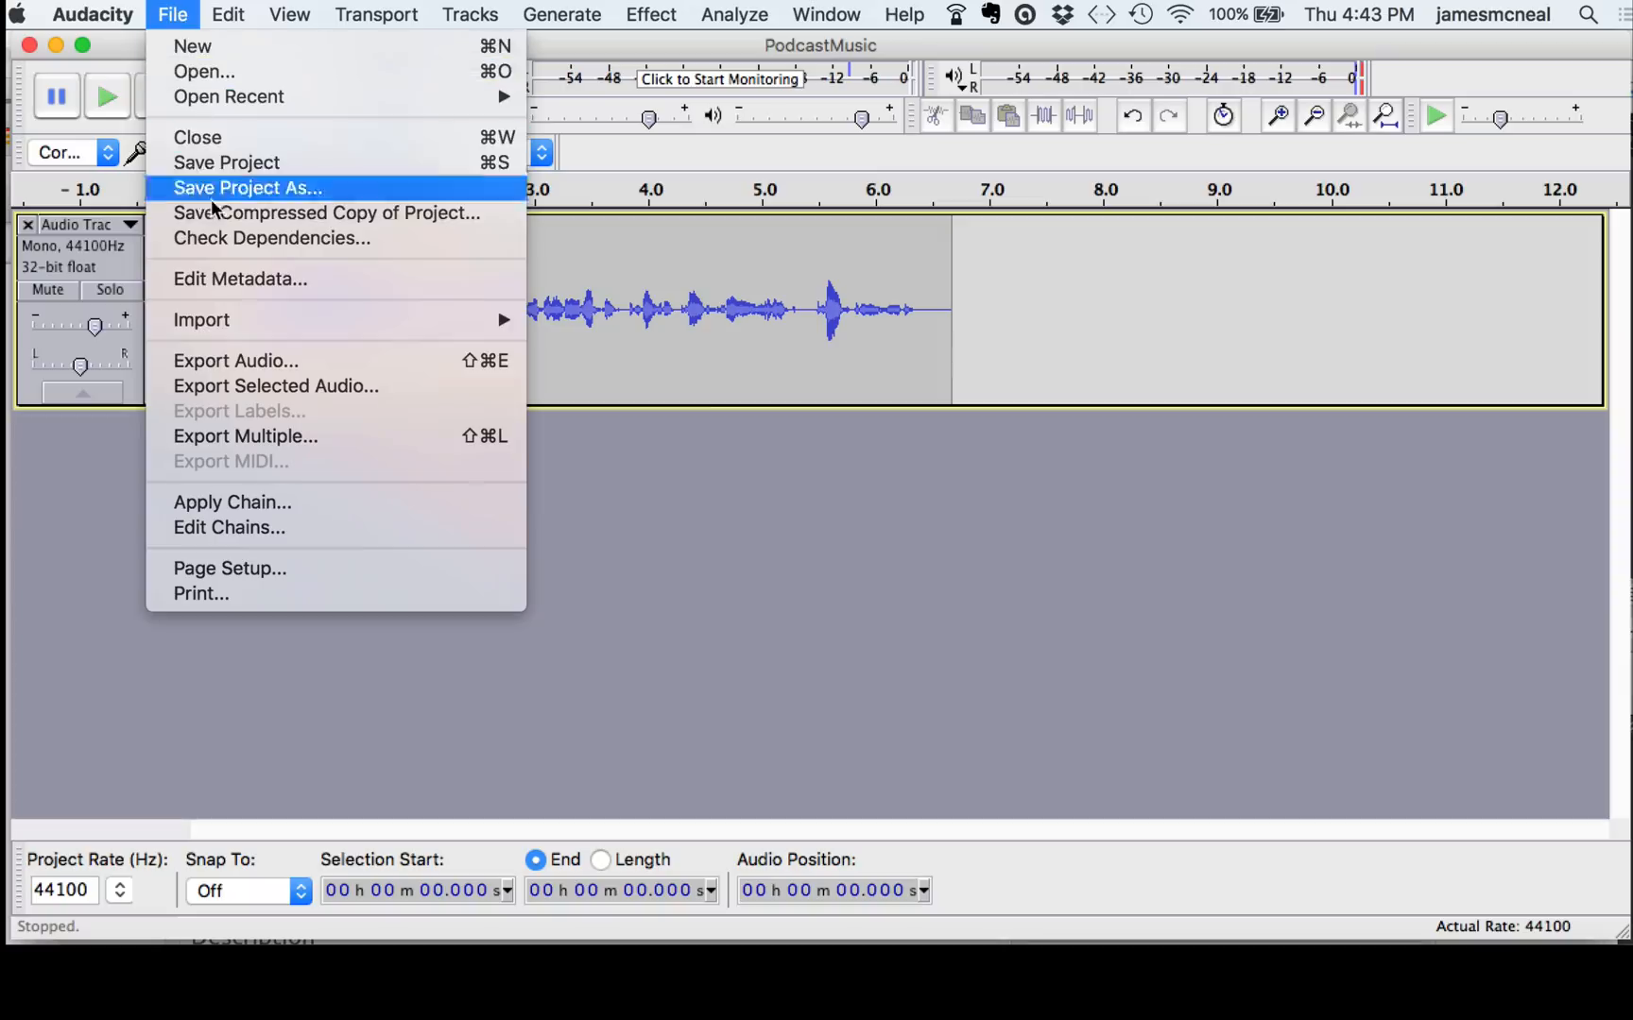
pyautogui.click(224, 363)
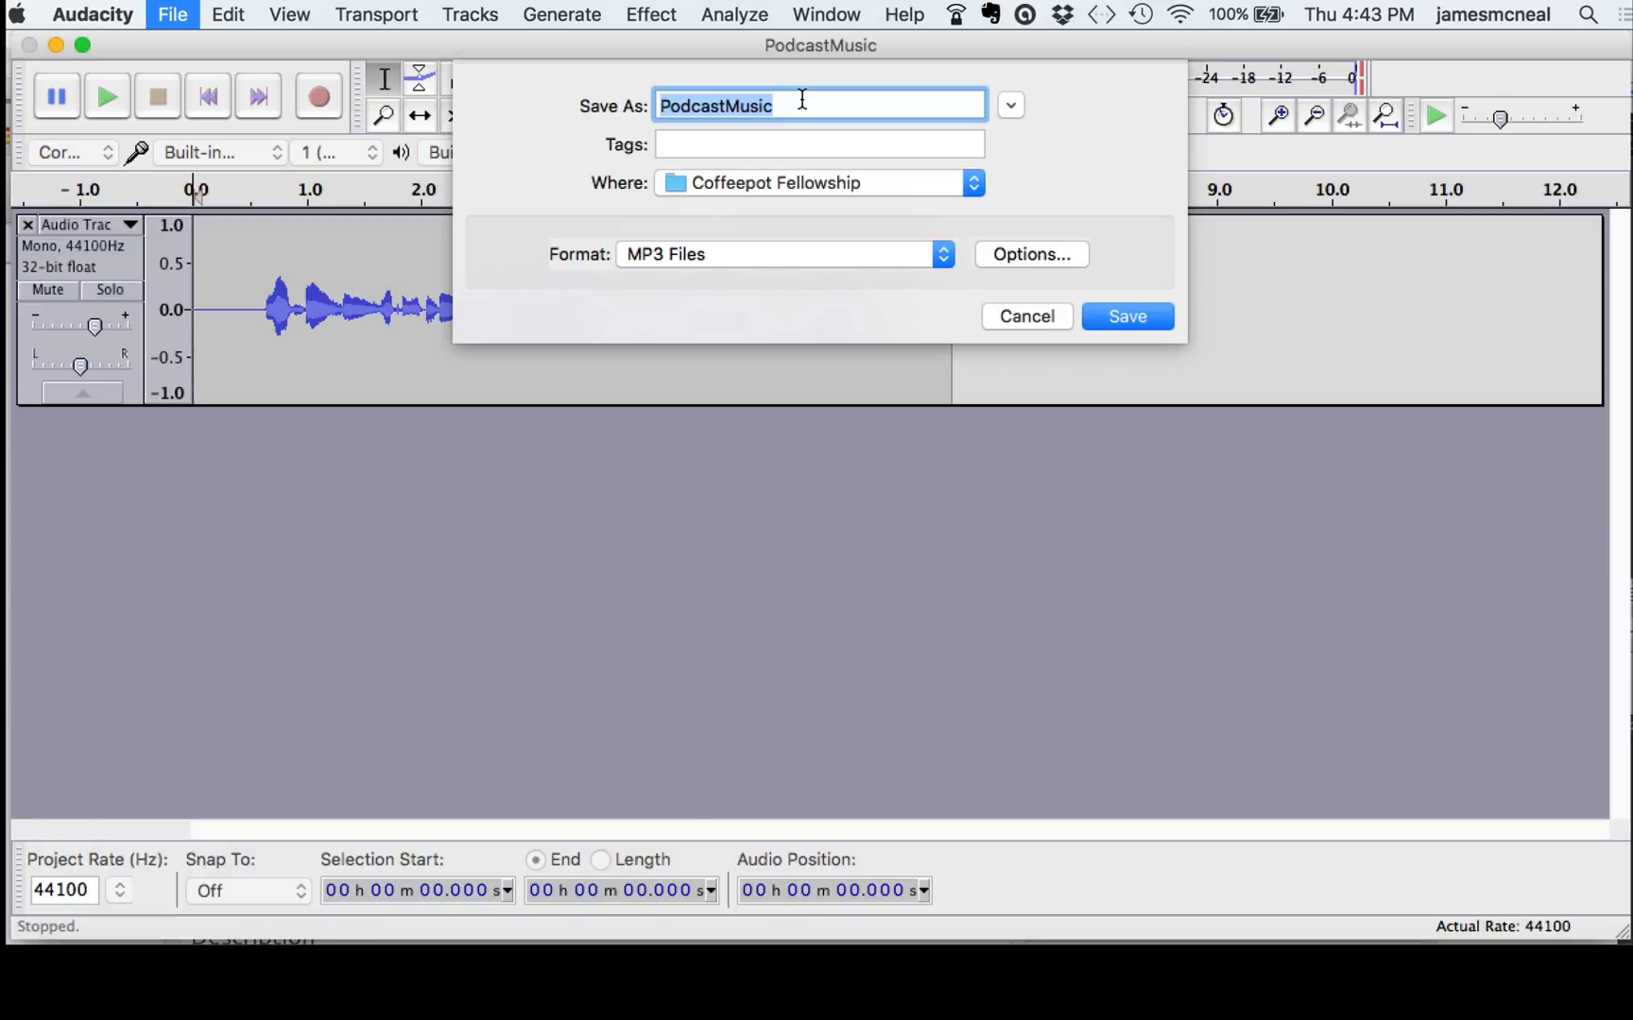
pyautogui.write('Test')
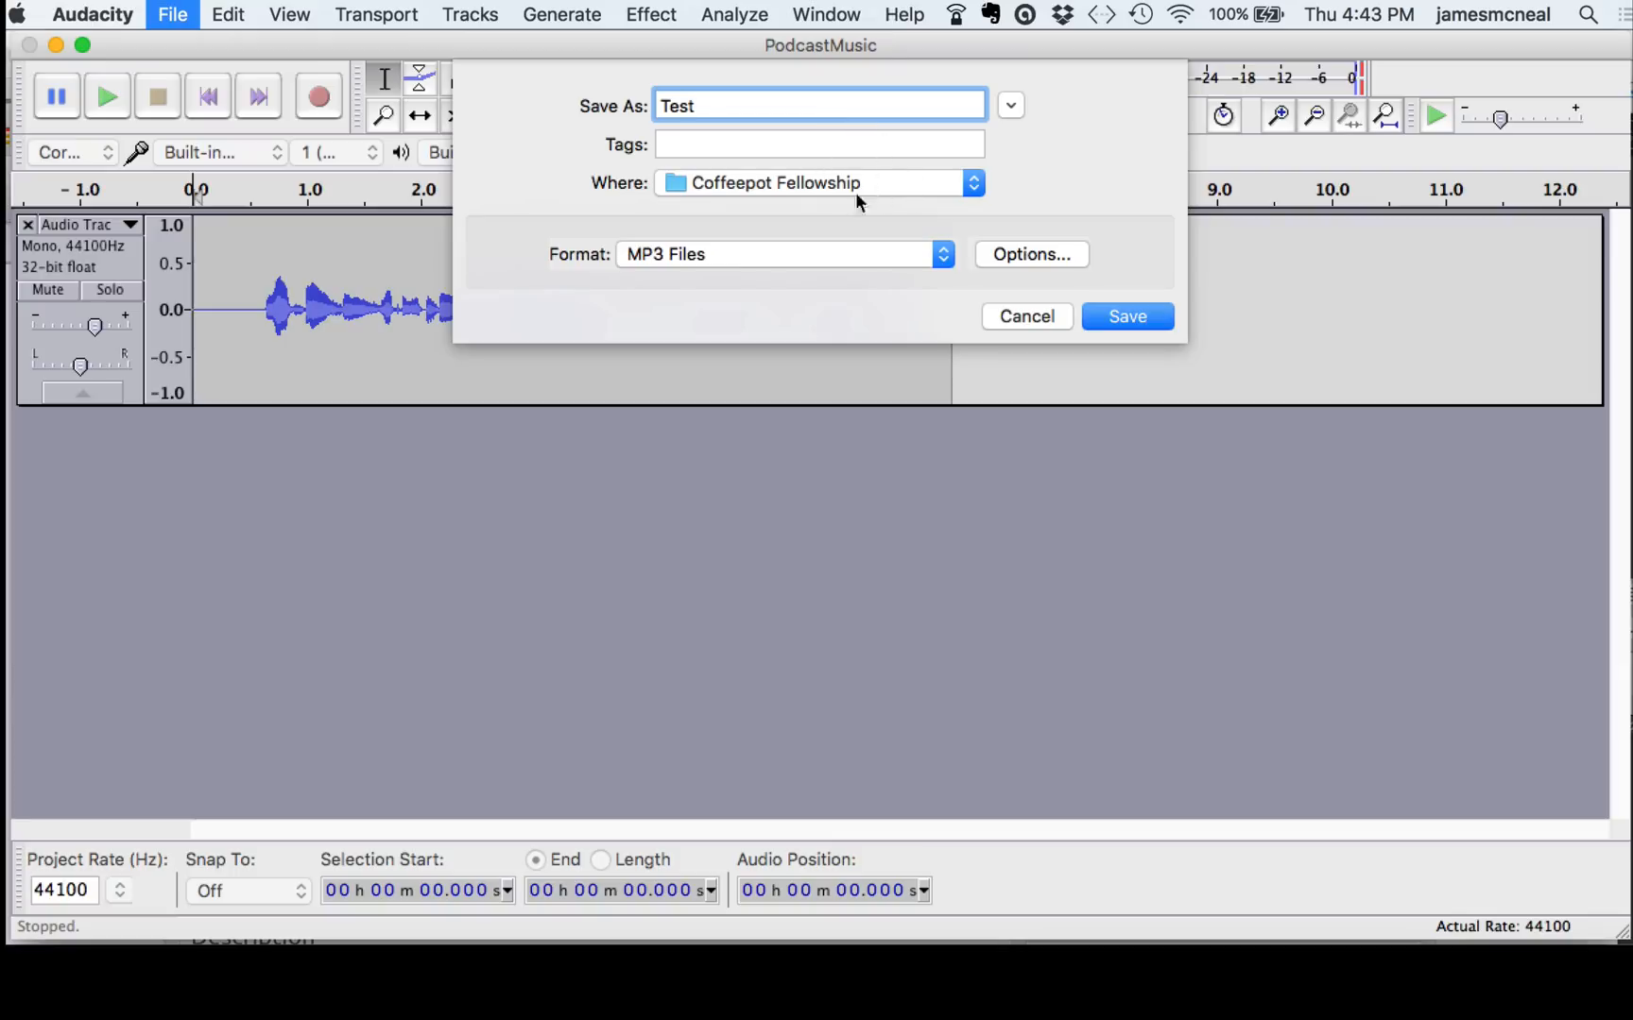
pyautogui.click(900, 255)
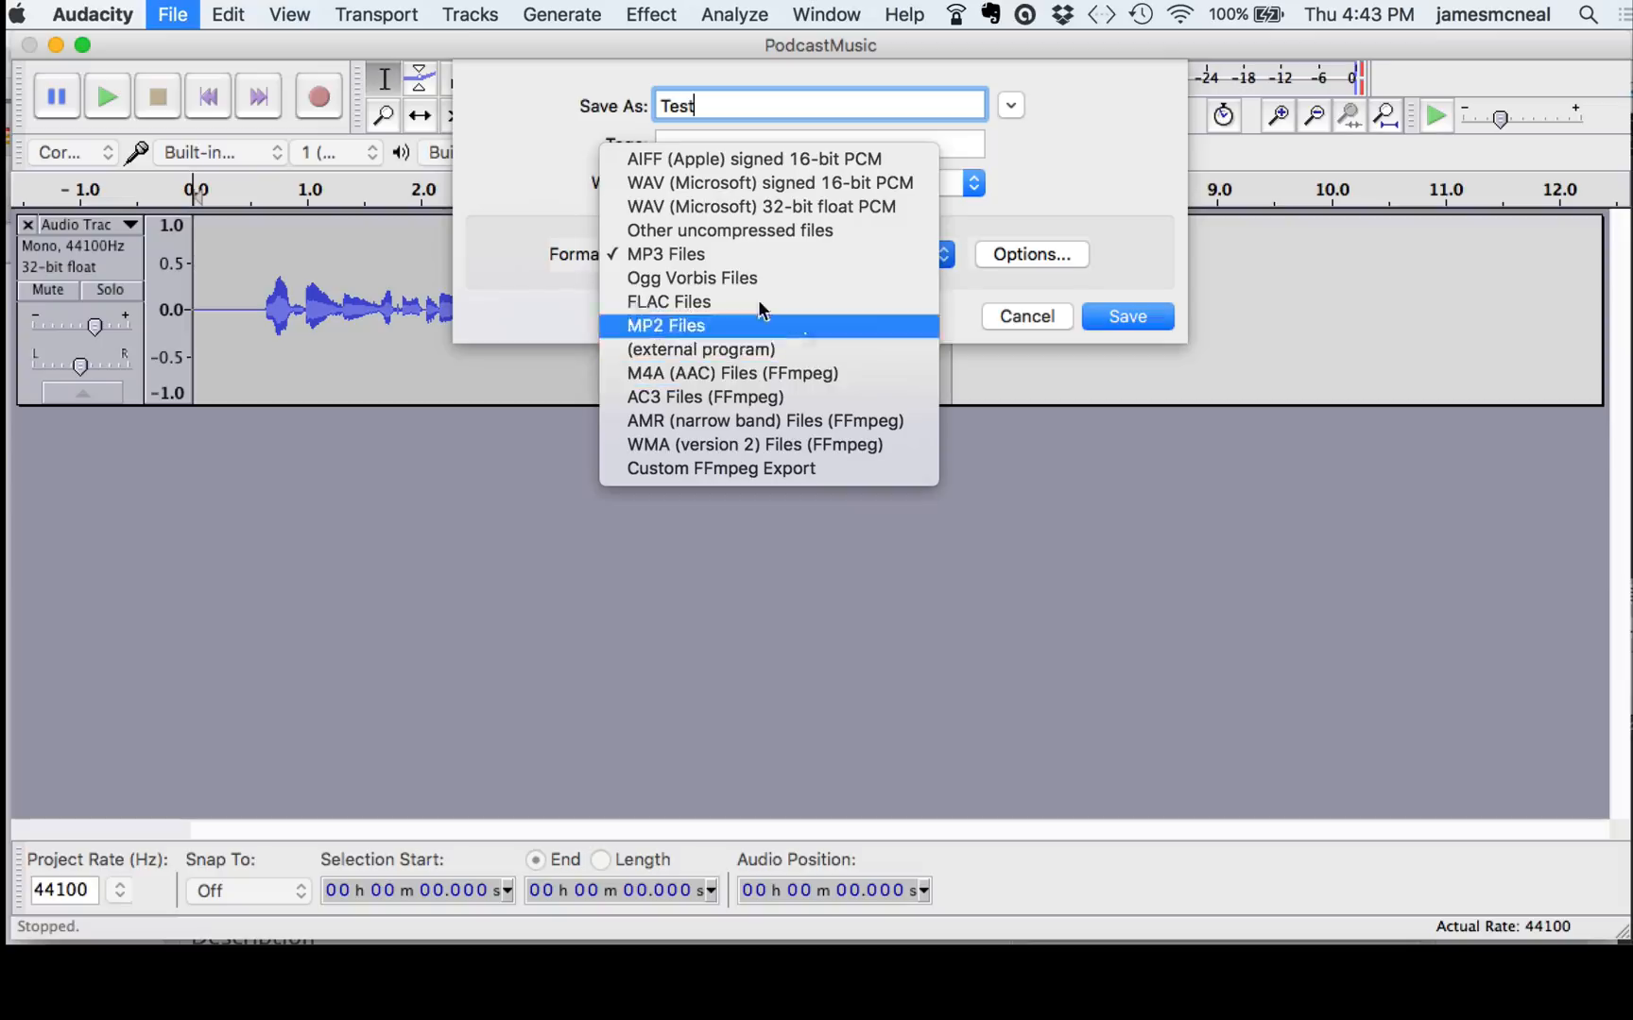
pyautogui.click(739, 253)
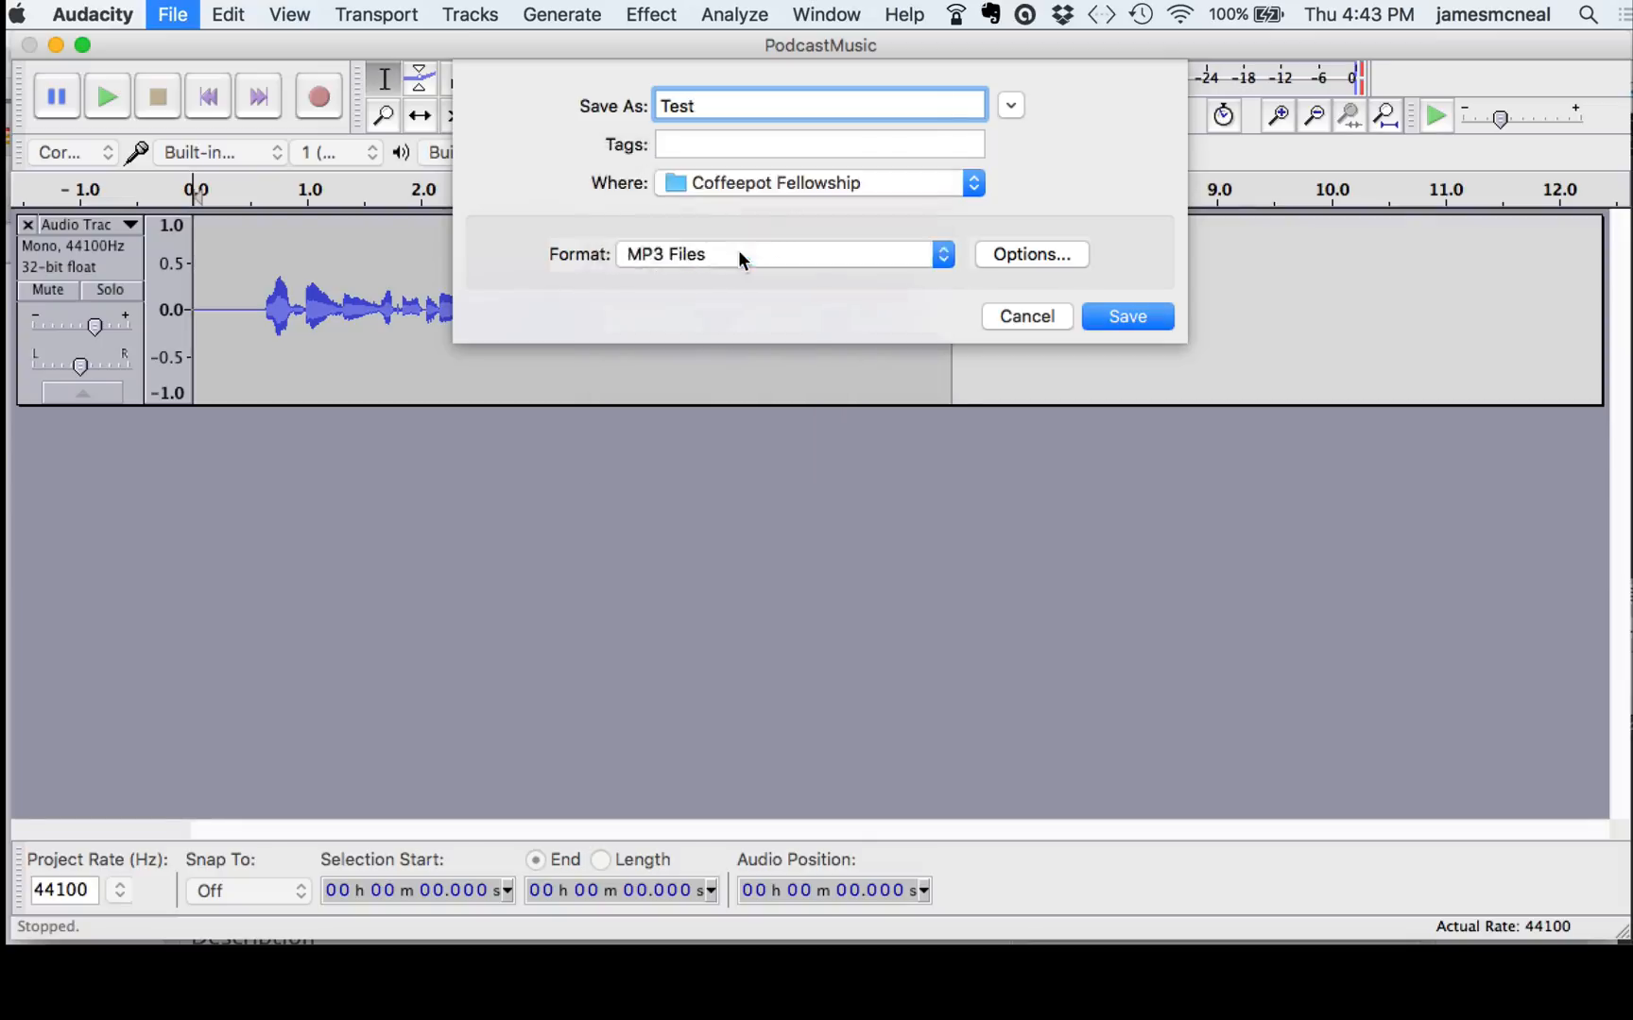
pyautogui.click(1131, 315)
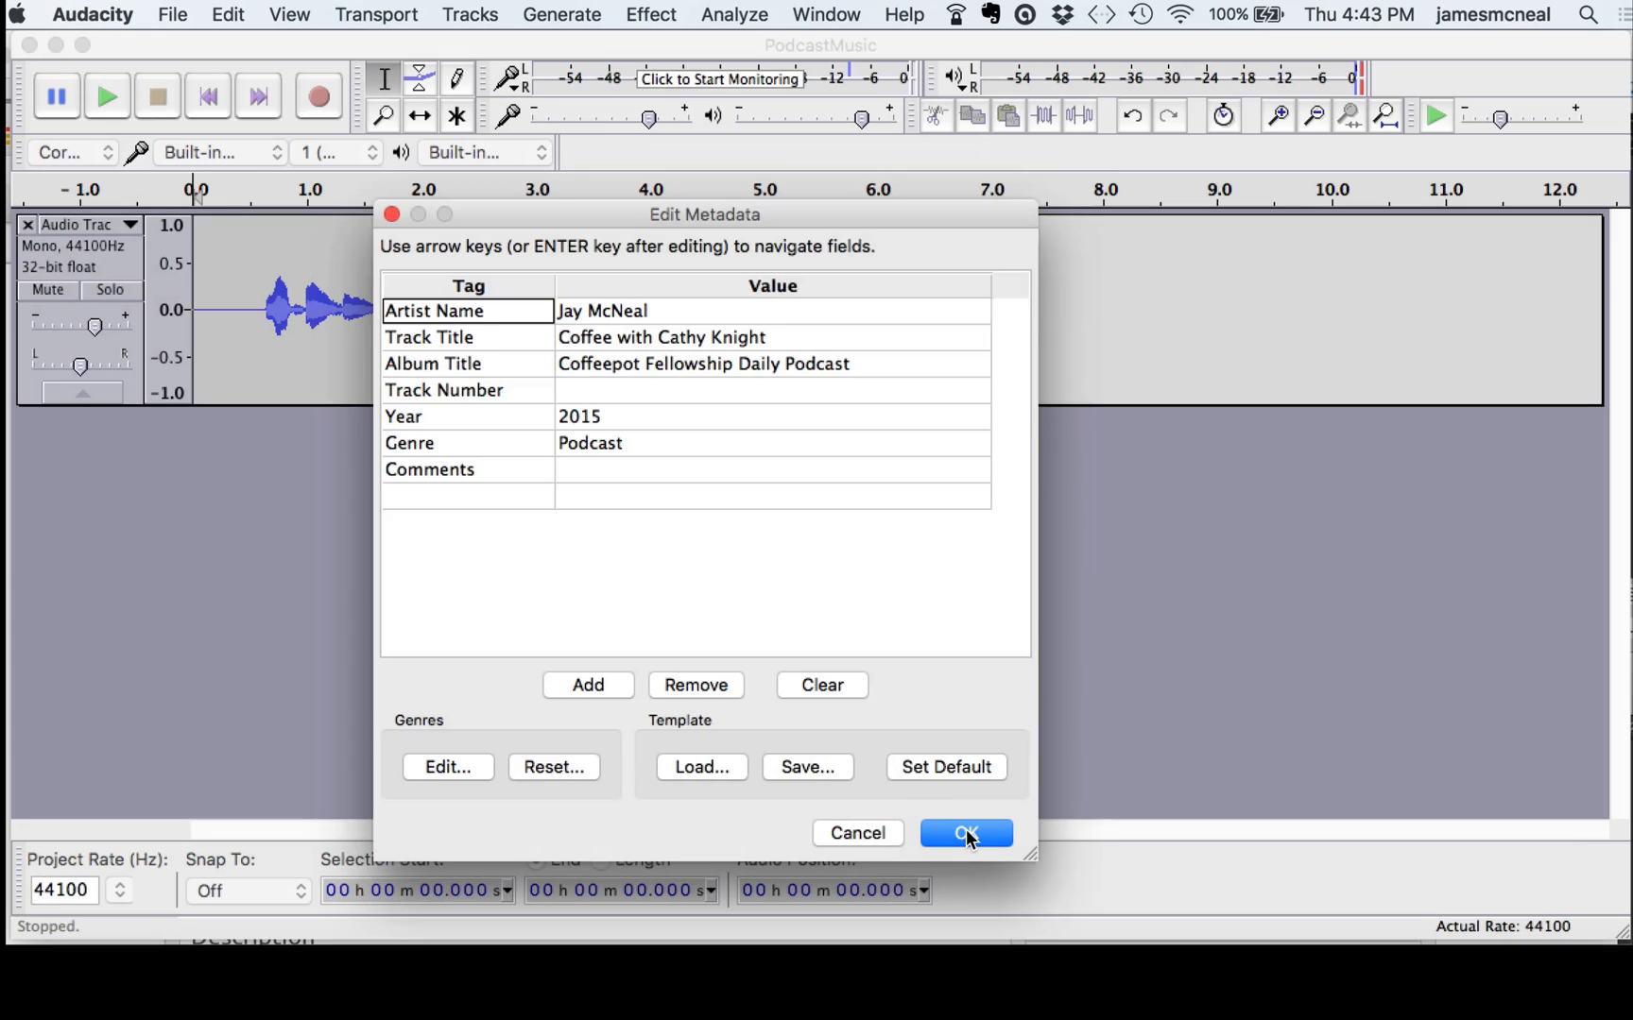
pyautogui.click(962, 832)
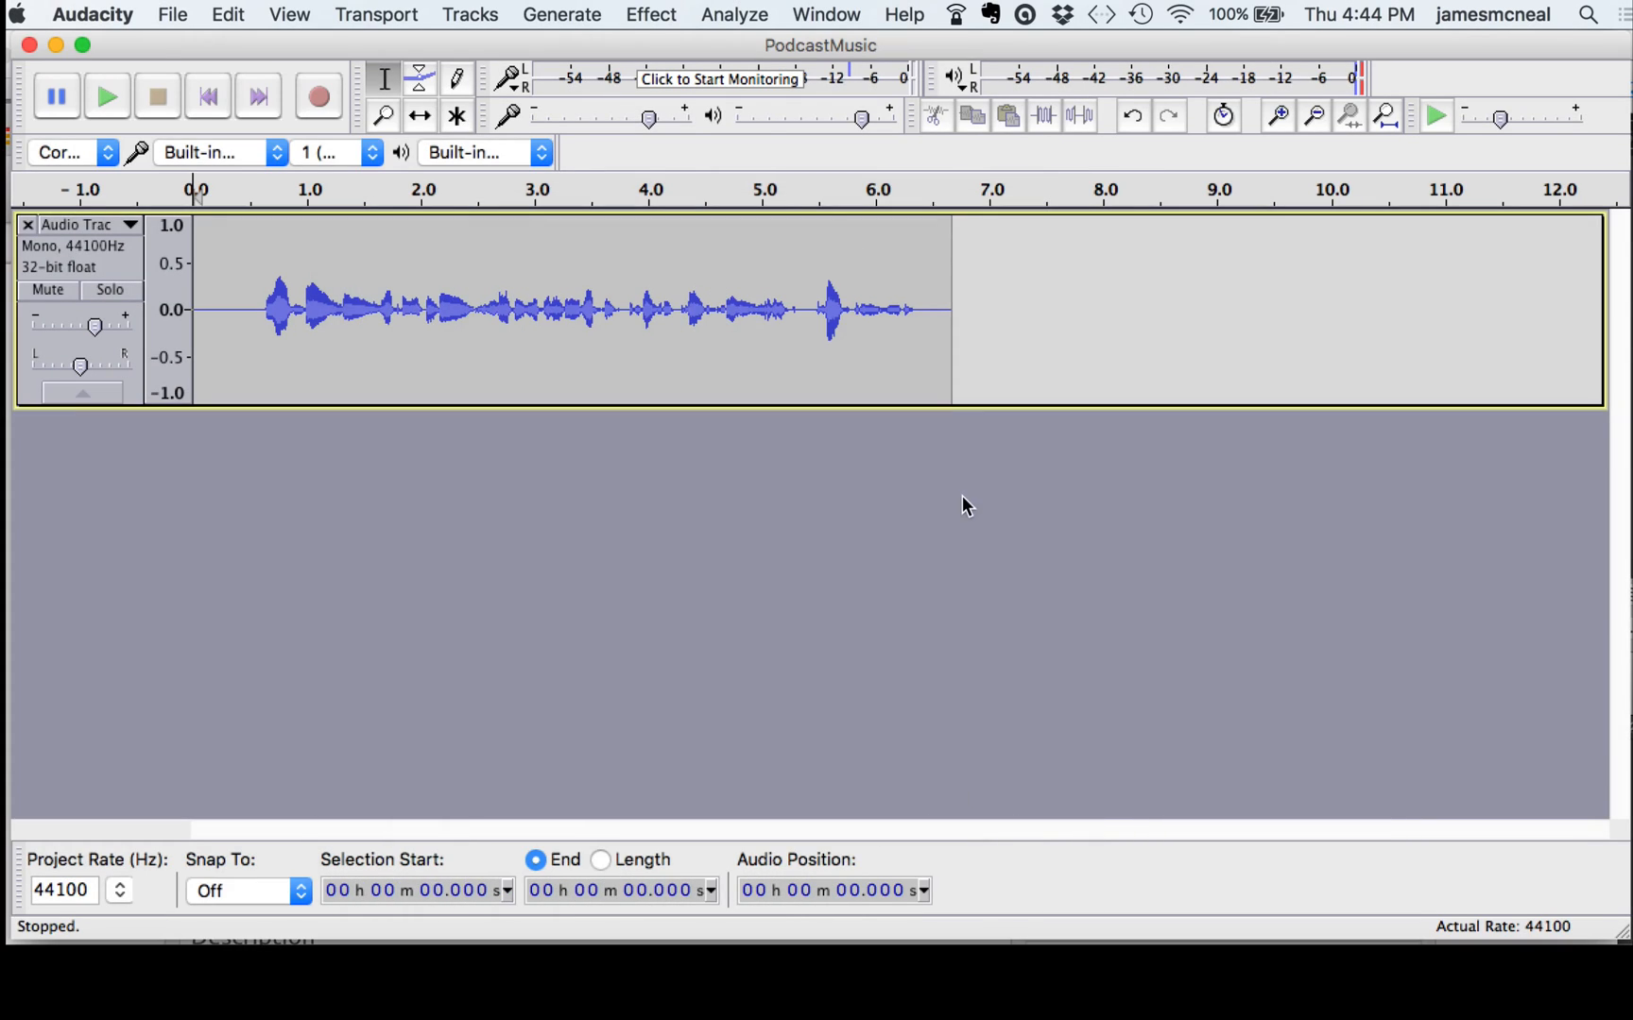